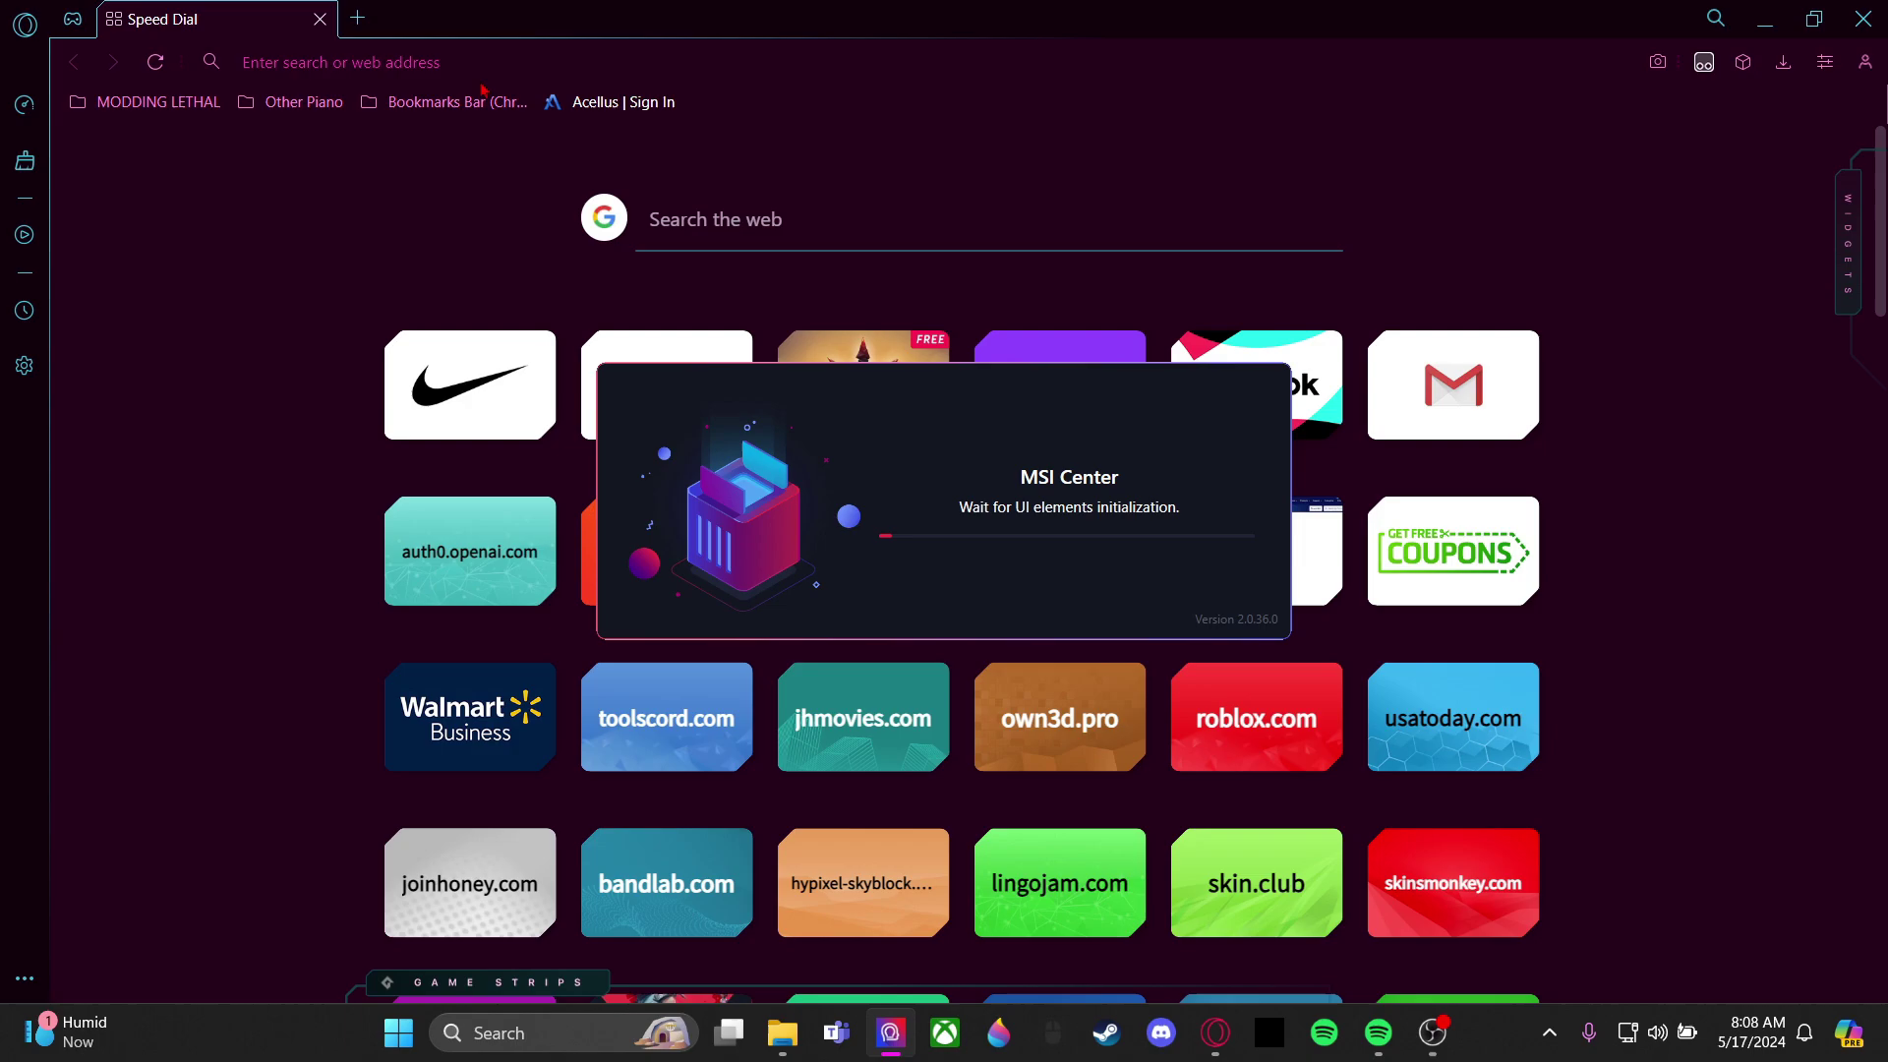
- Search the web for 'msi center versions'
left_click(540, 54)
type("msi ")
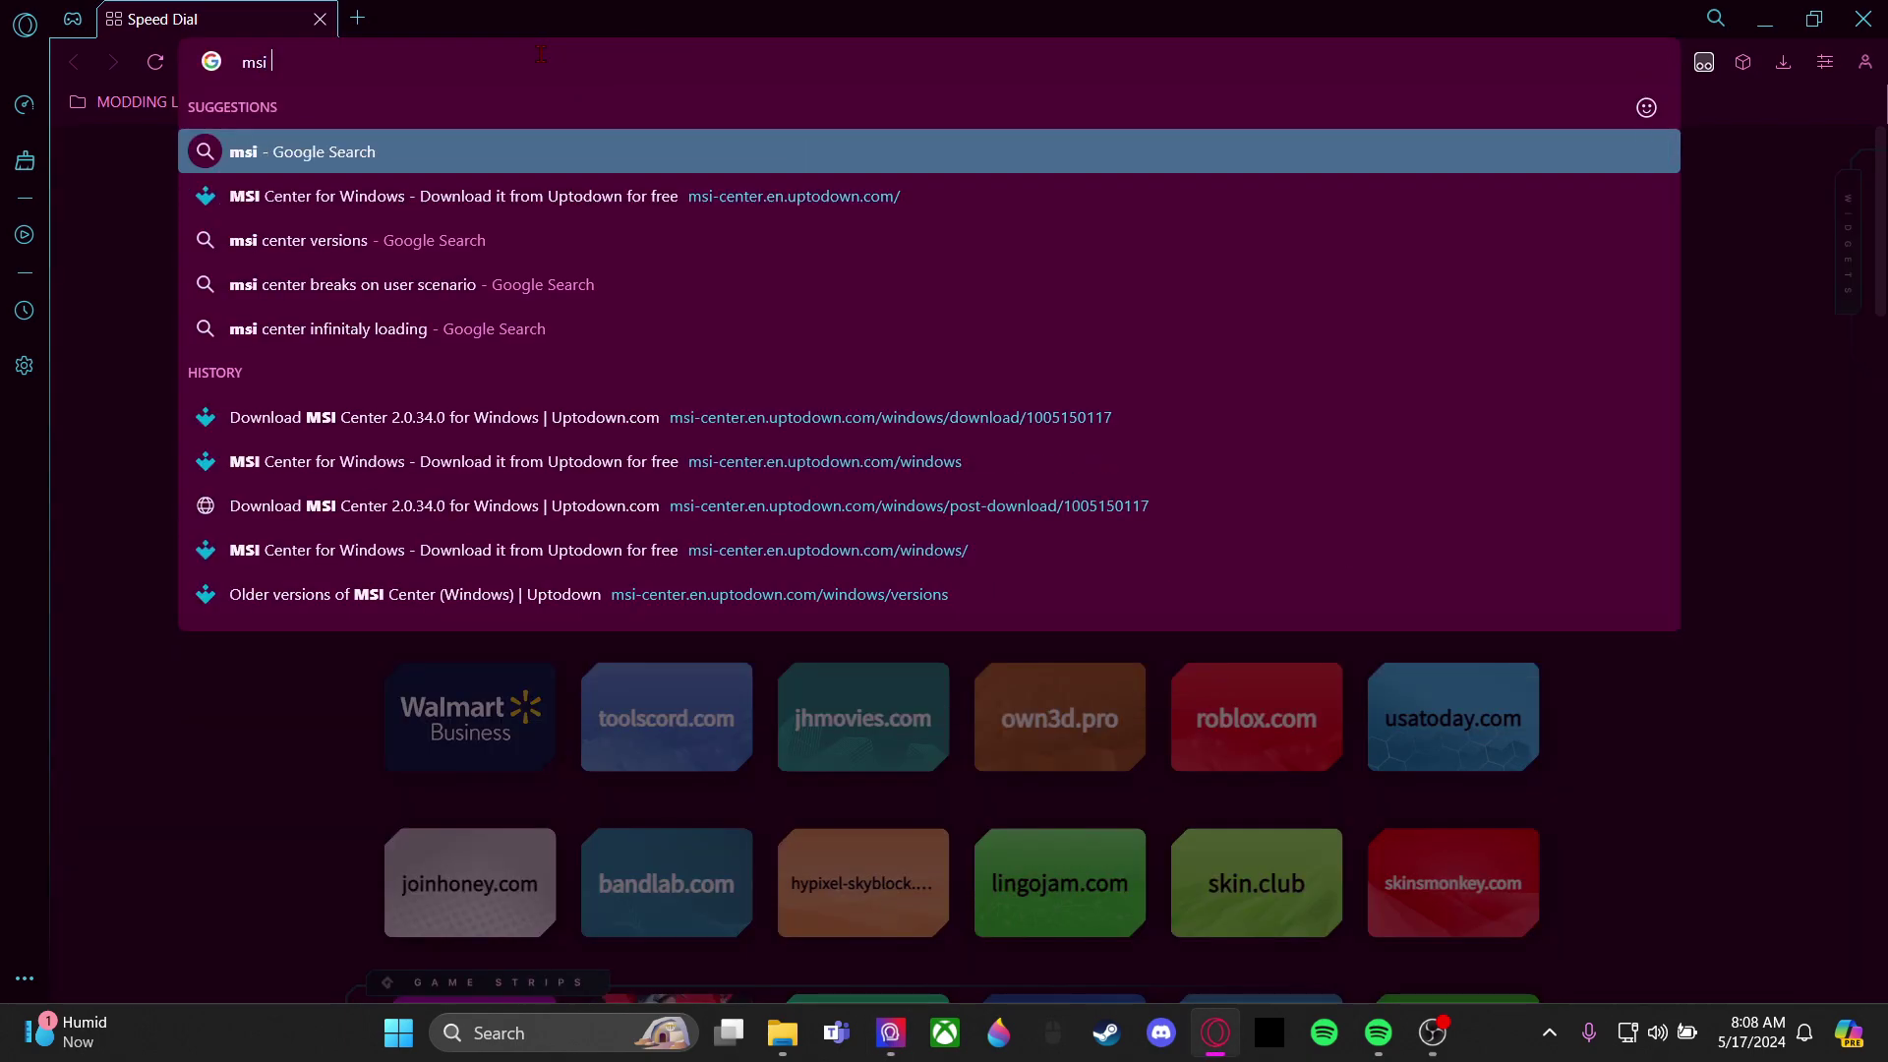
type("center versions")
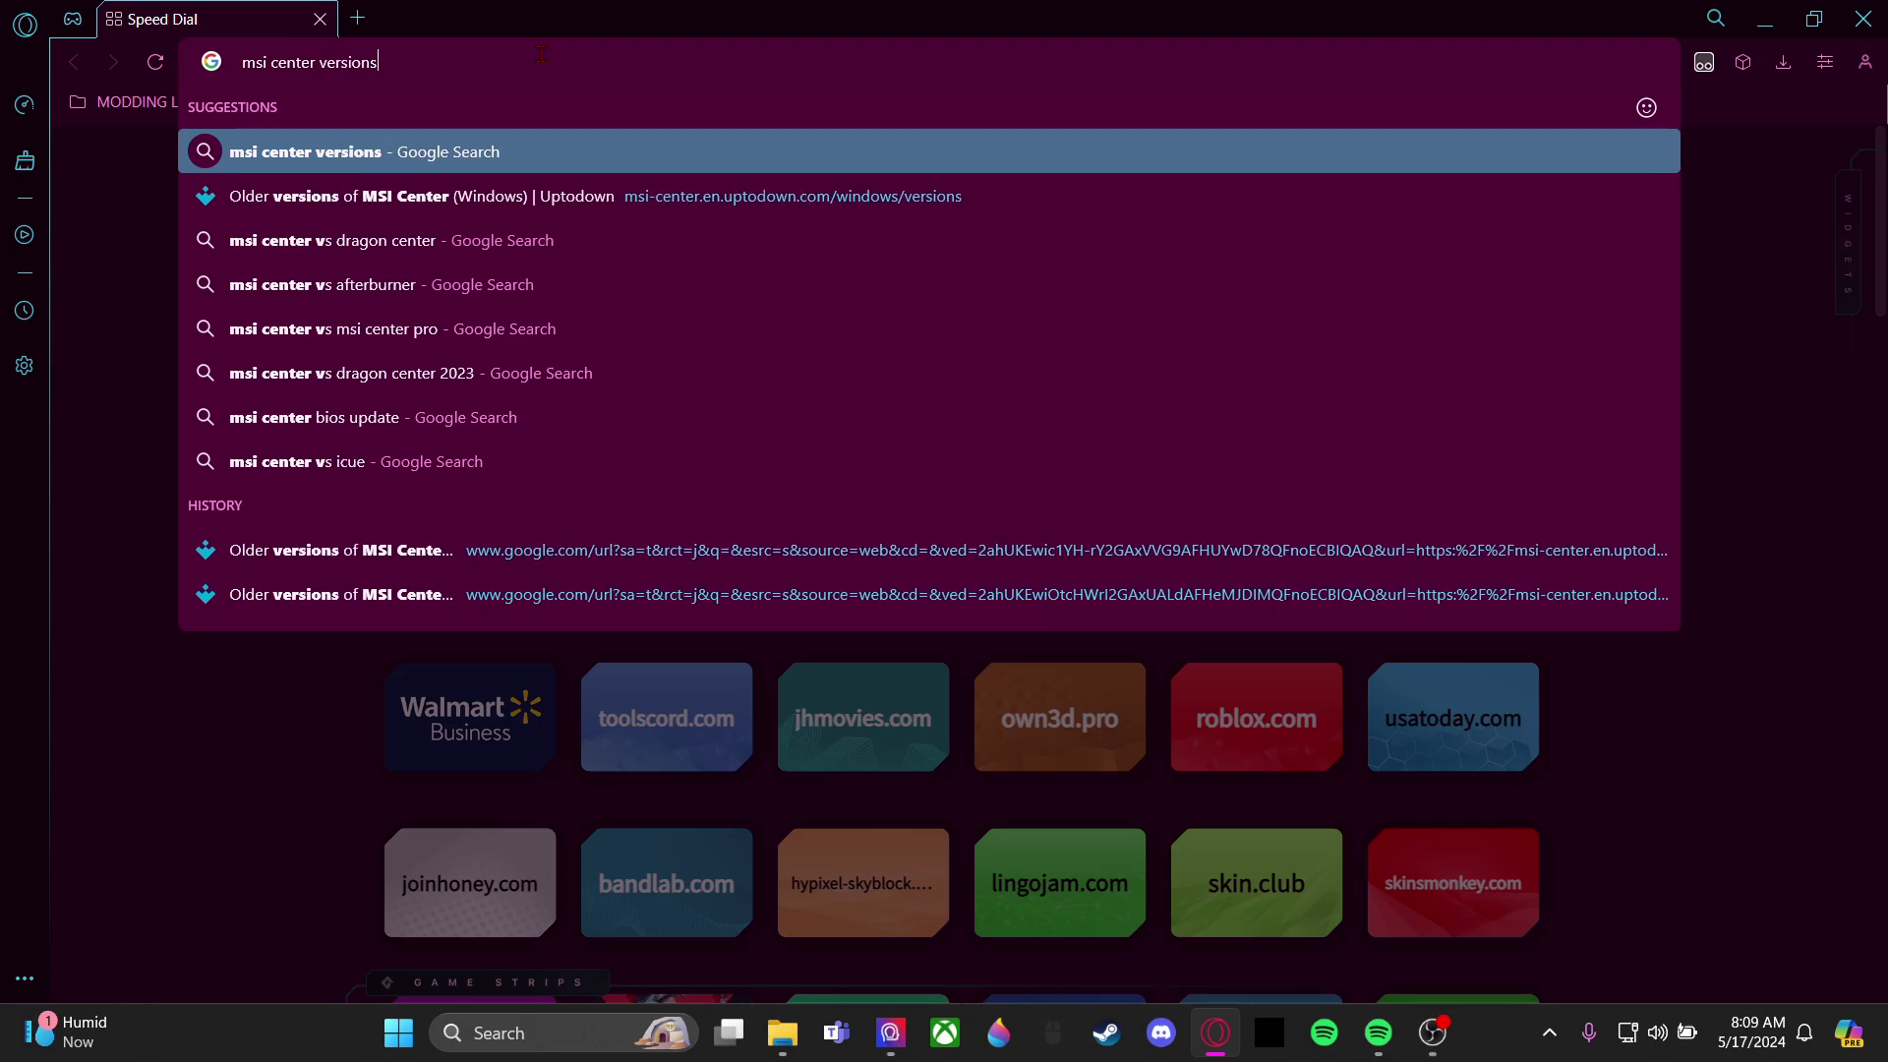
key("Return")
- Open Uptodown's MSI Center older-versions list, dismiss the sign-in prompt, and pick version 2.0.35
scroll(479, 445, "down", 5)
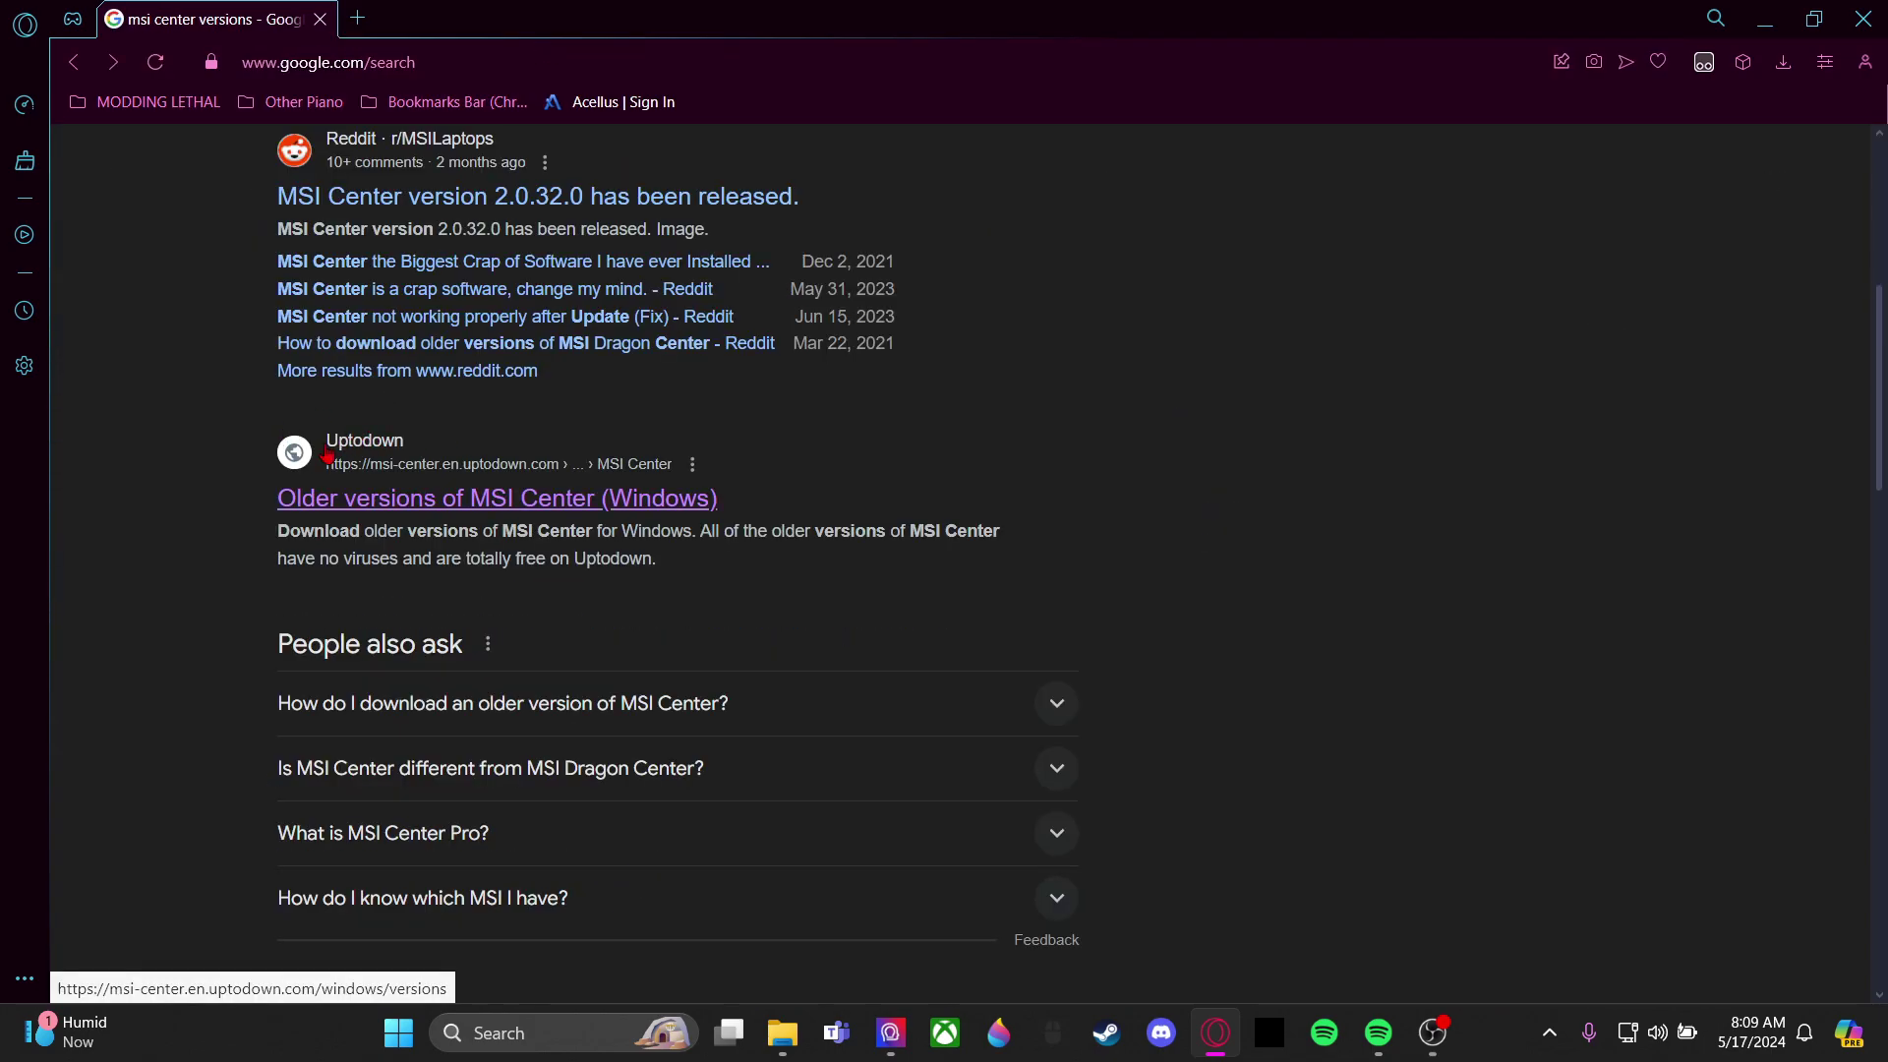
left_click(321, 497)
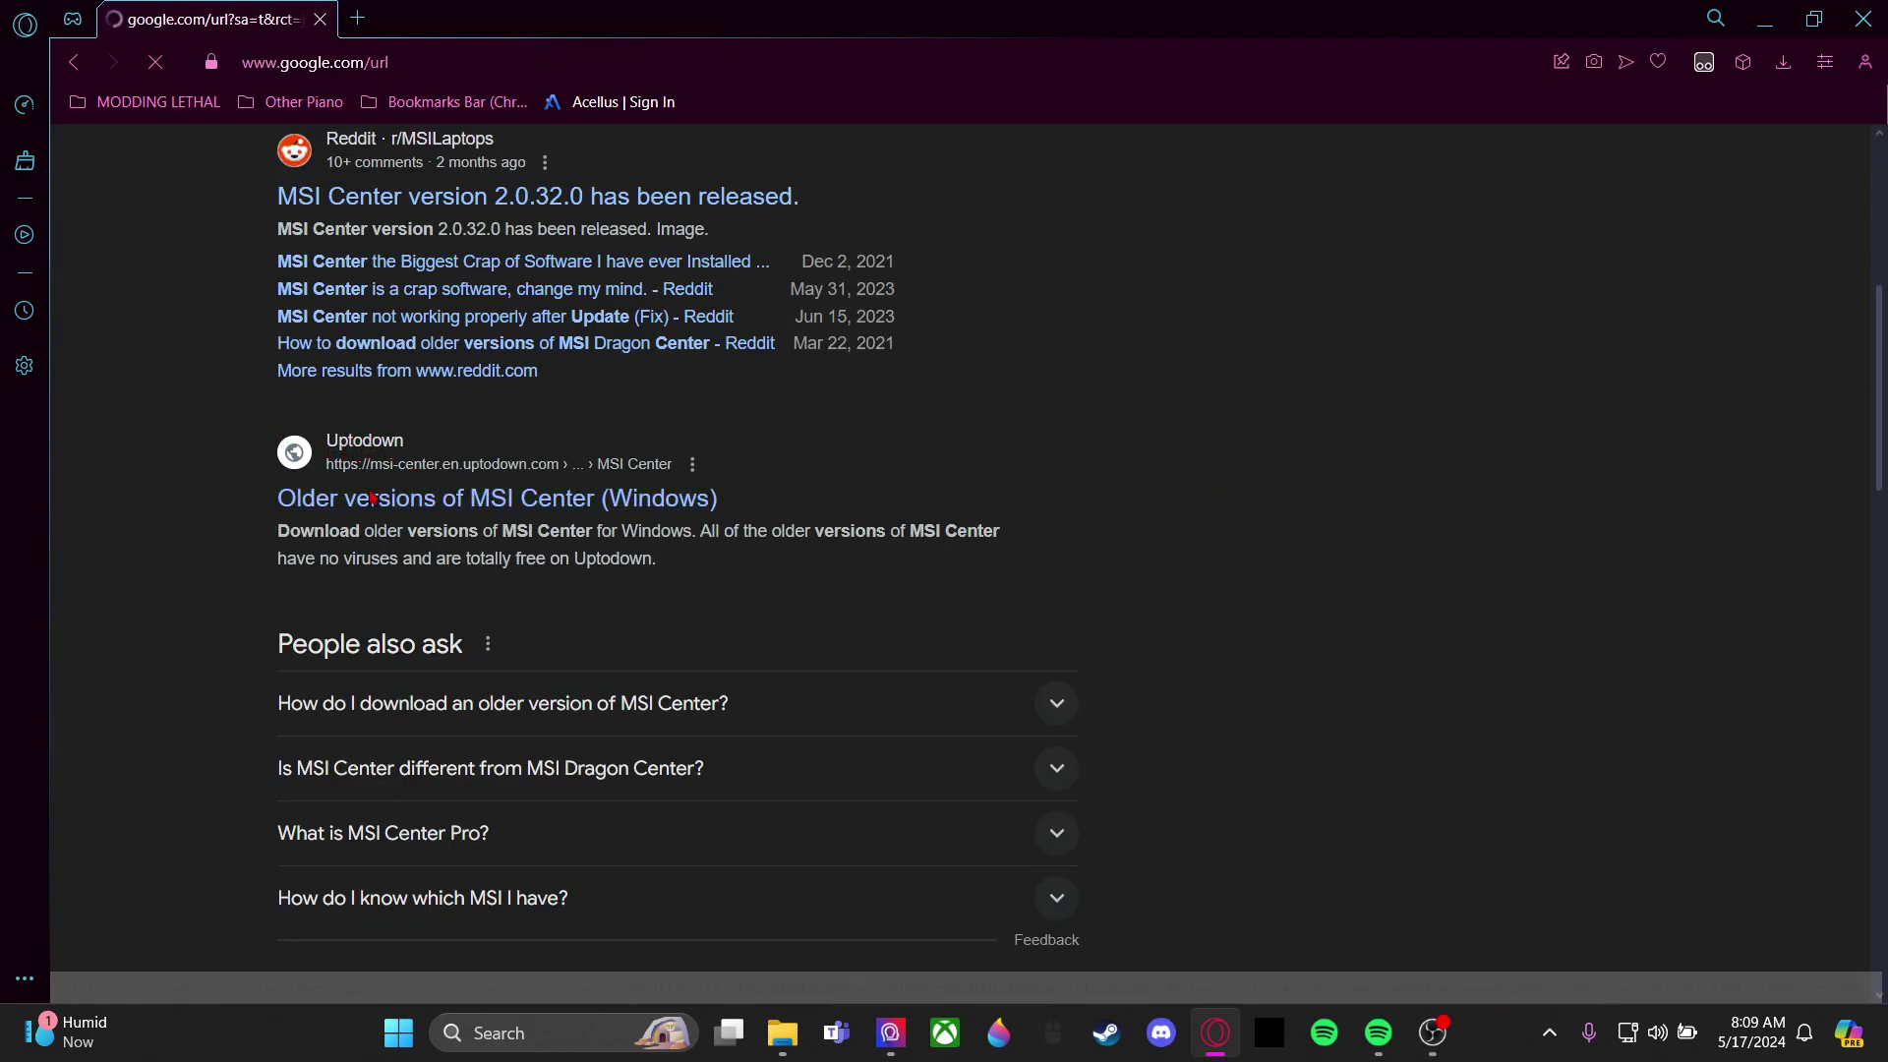
scroll(841, 354, "down", 4)
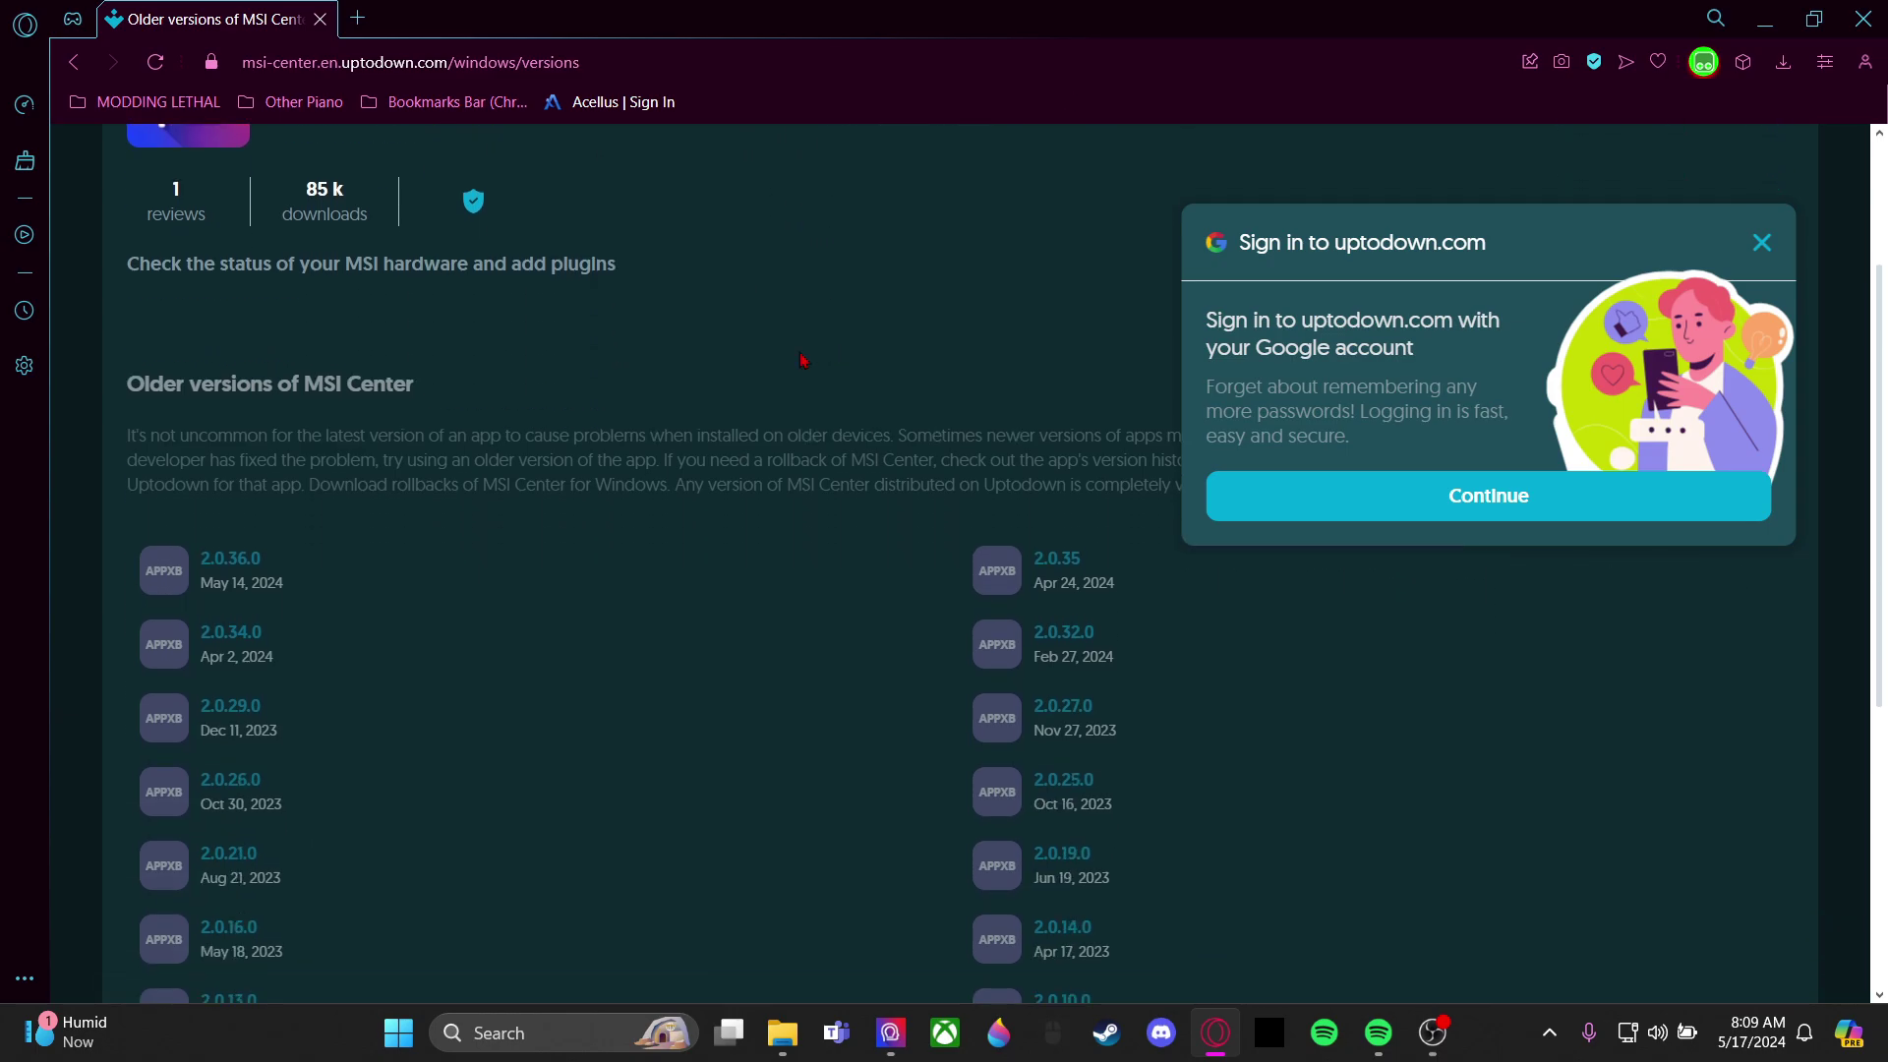
left_click(1762, 242)
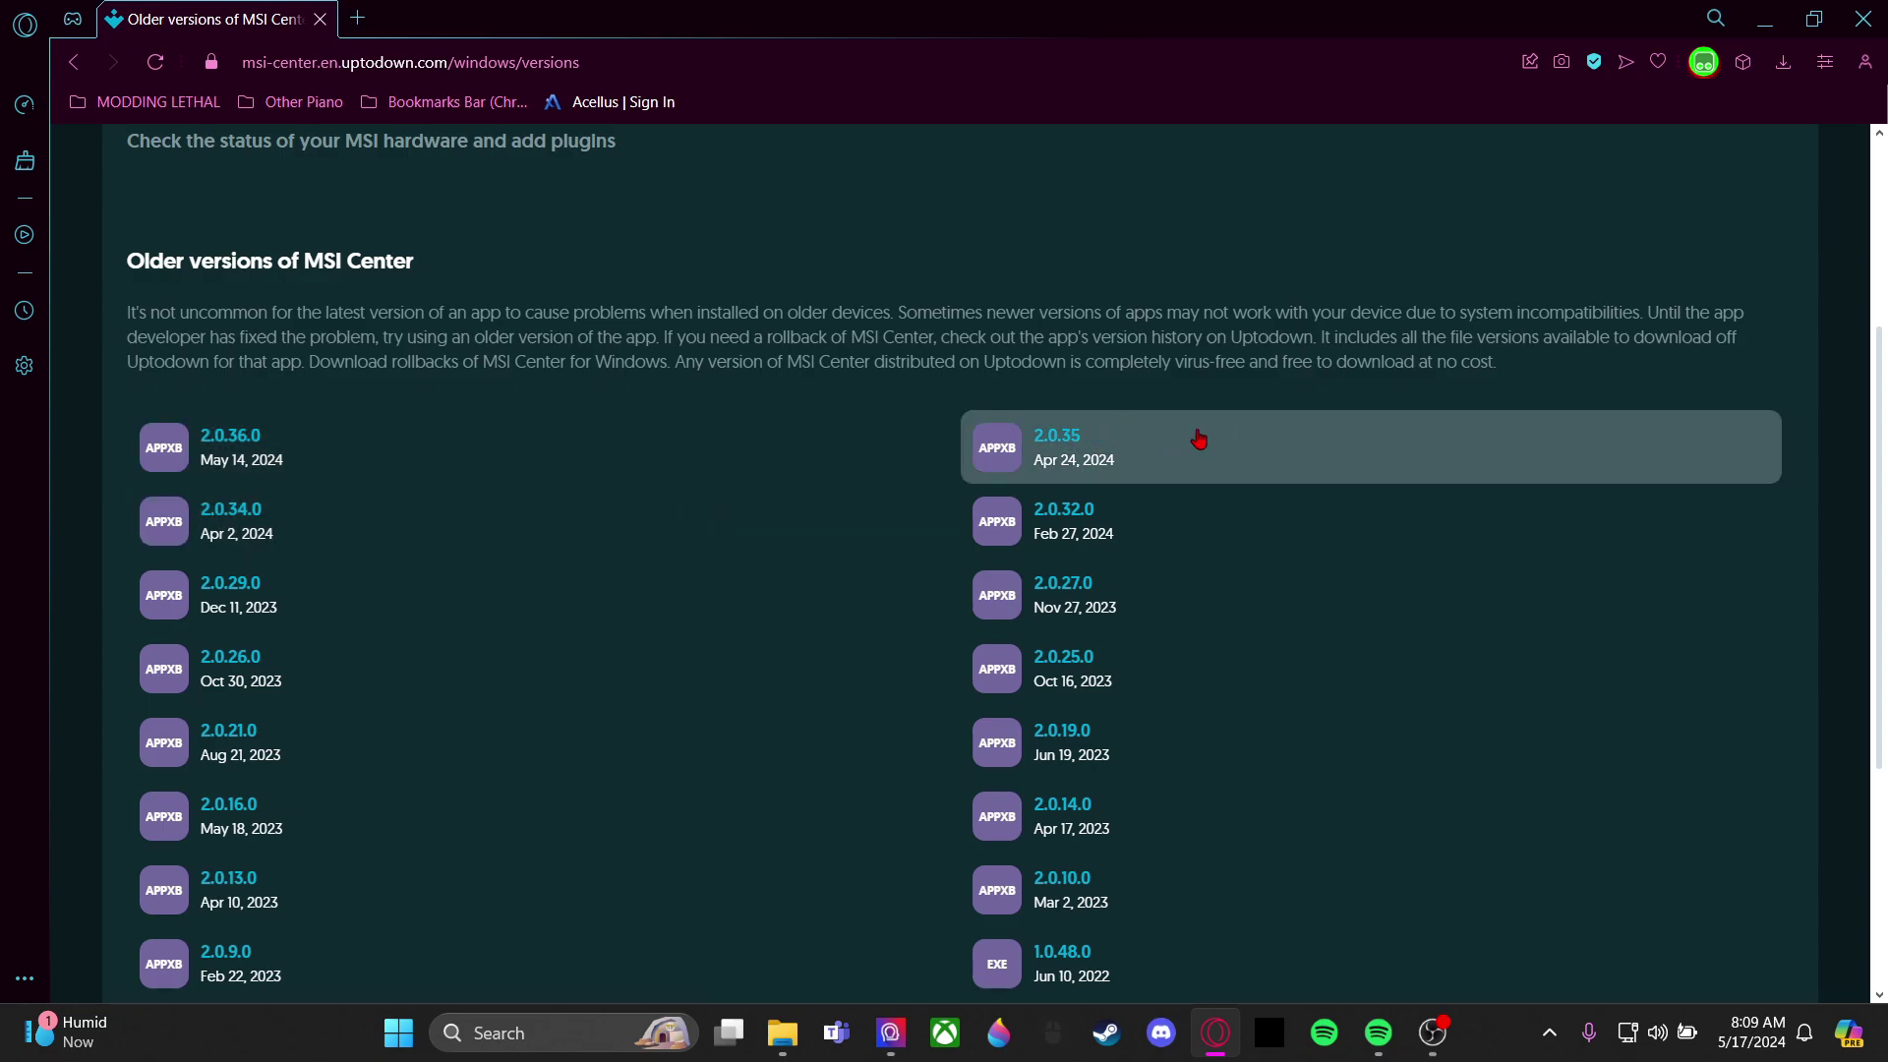
left_click(1201, 440)
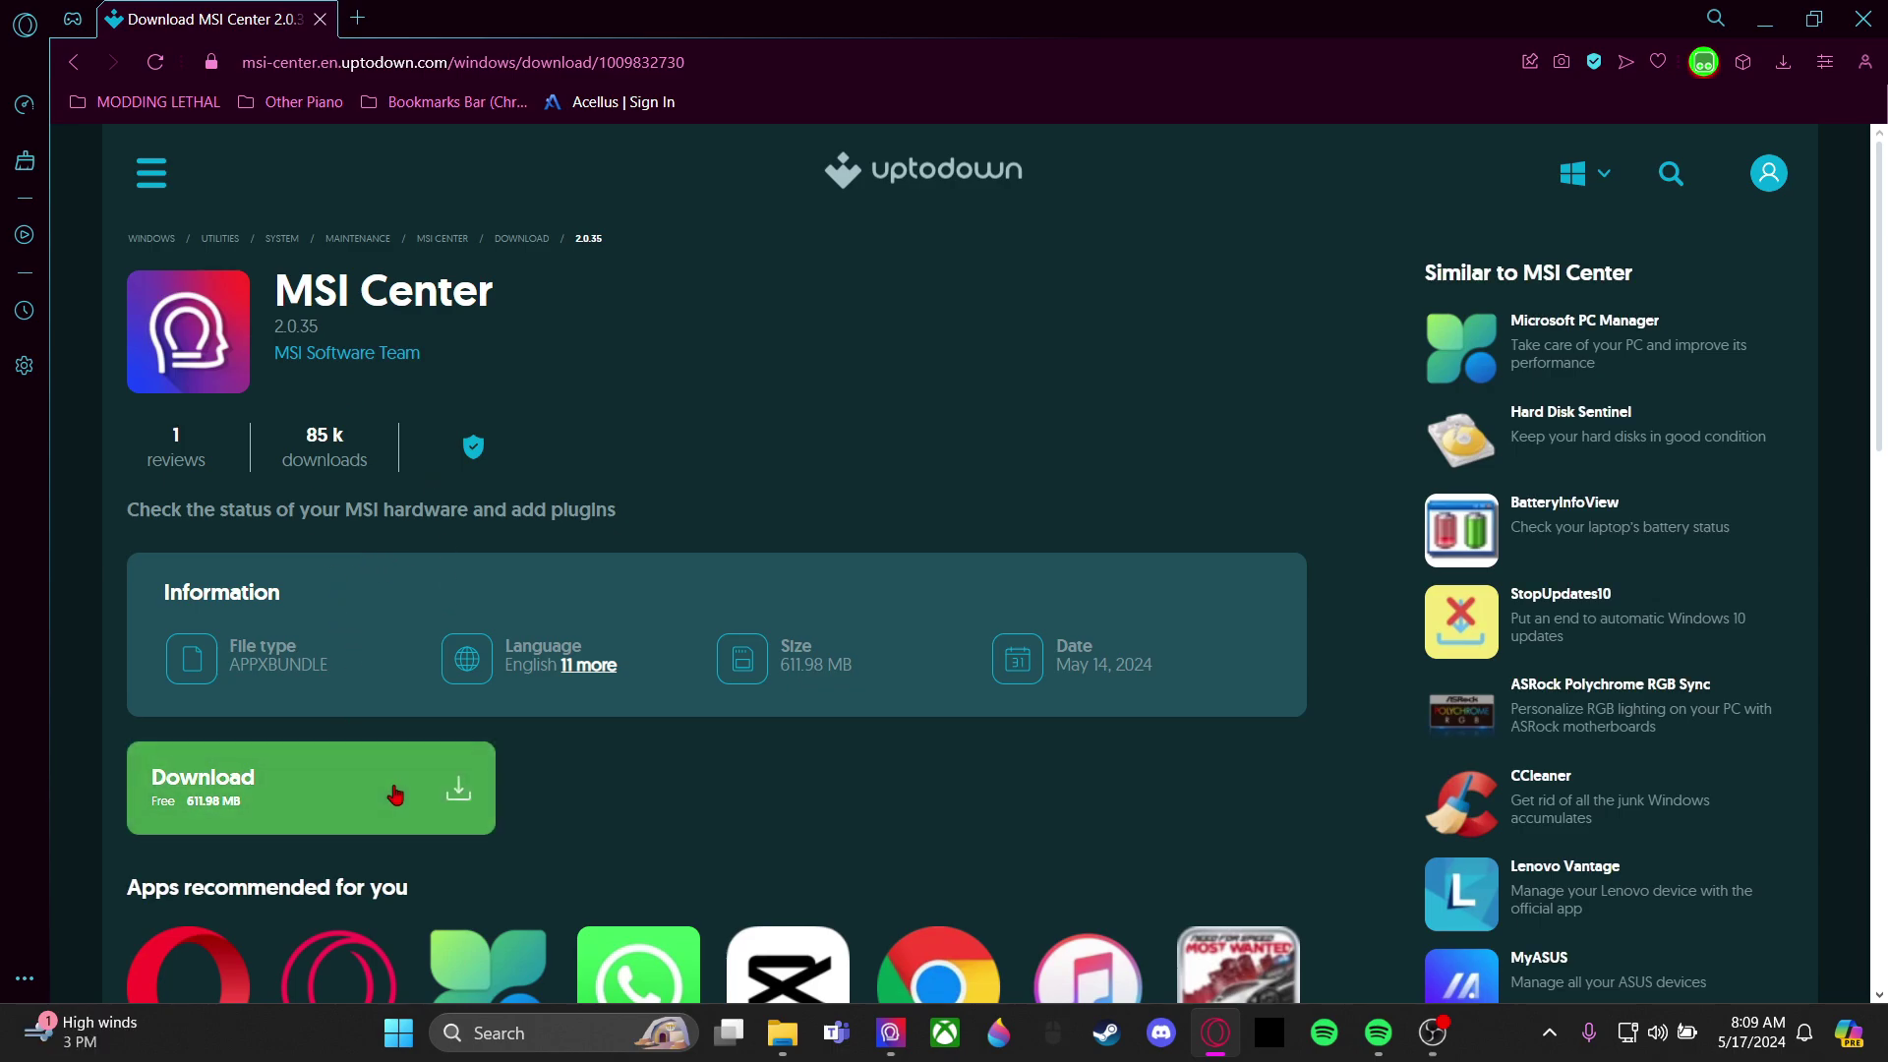
- Try downloading MSI Center 2.0.35, then return to the download page after the site-can't-be-reached error
left_click(356, 806)
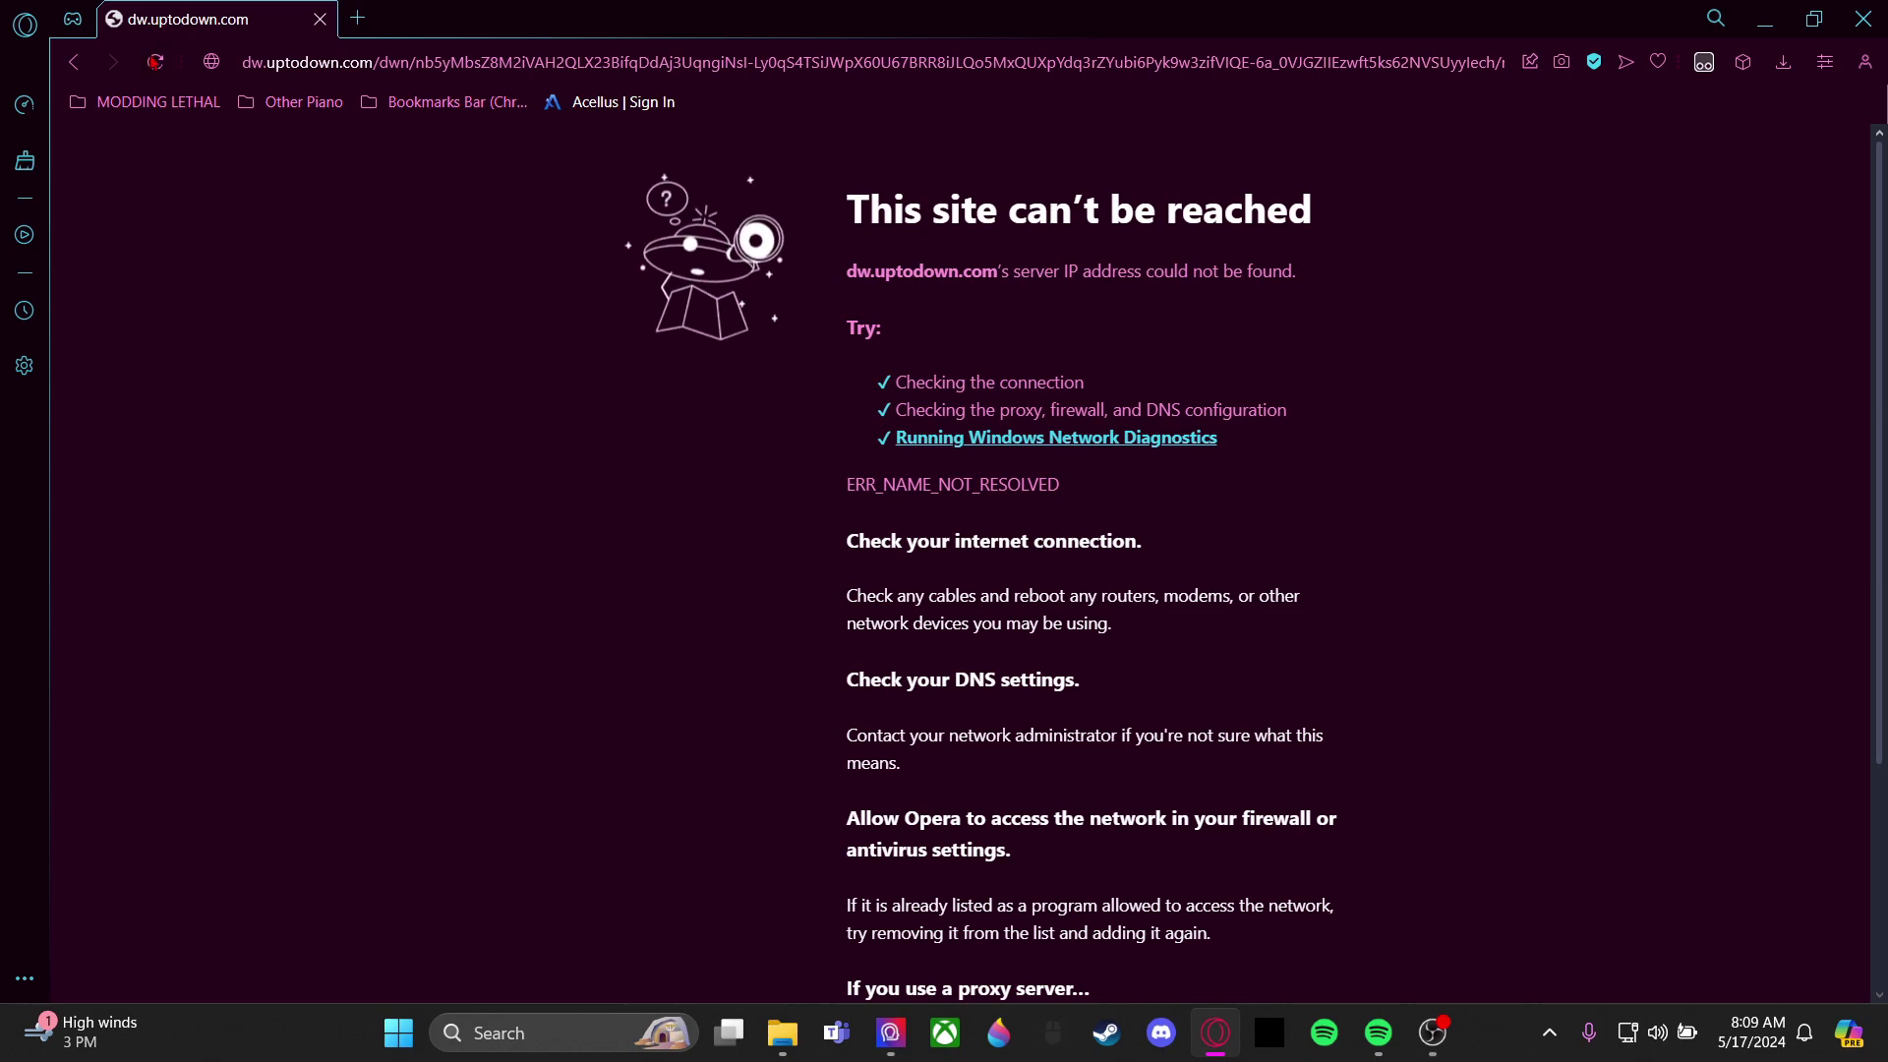
key("alt+Left")
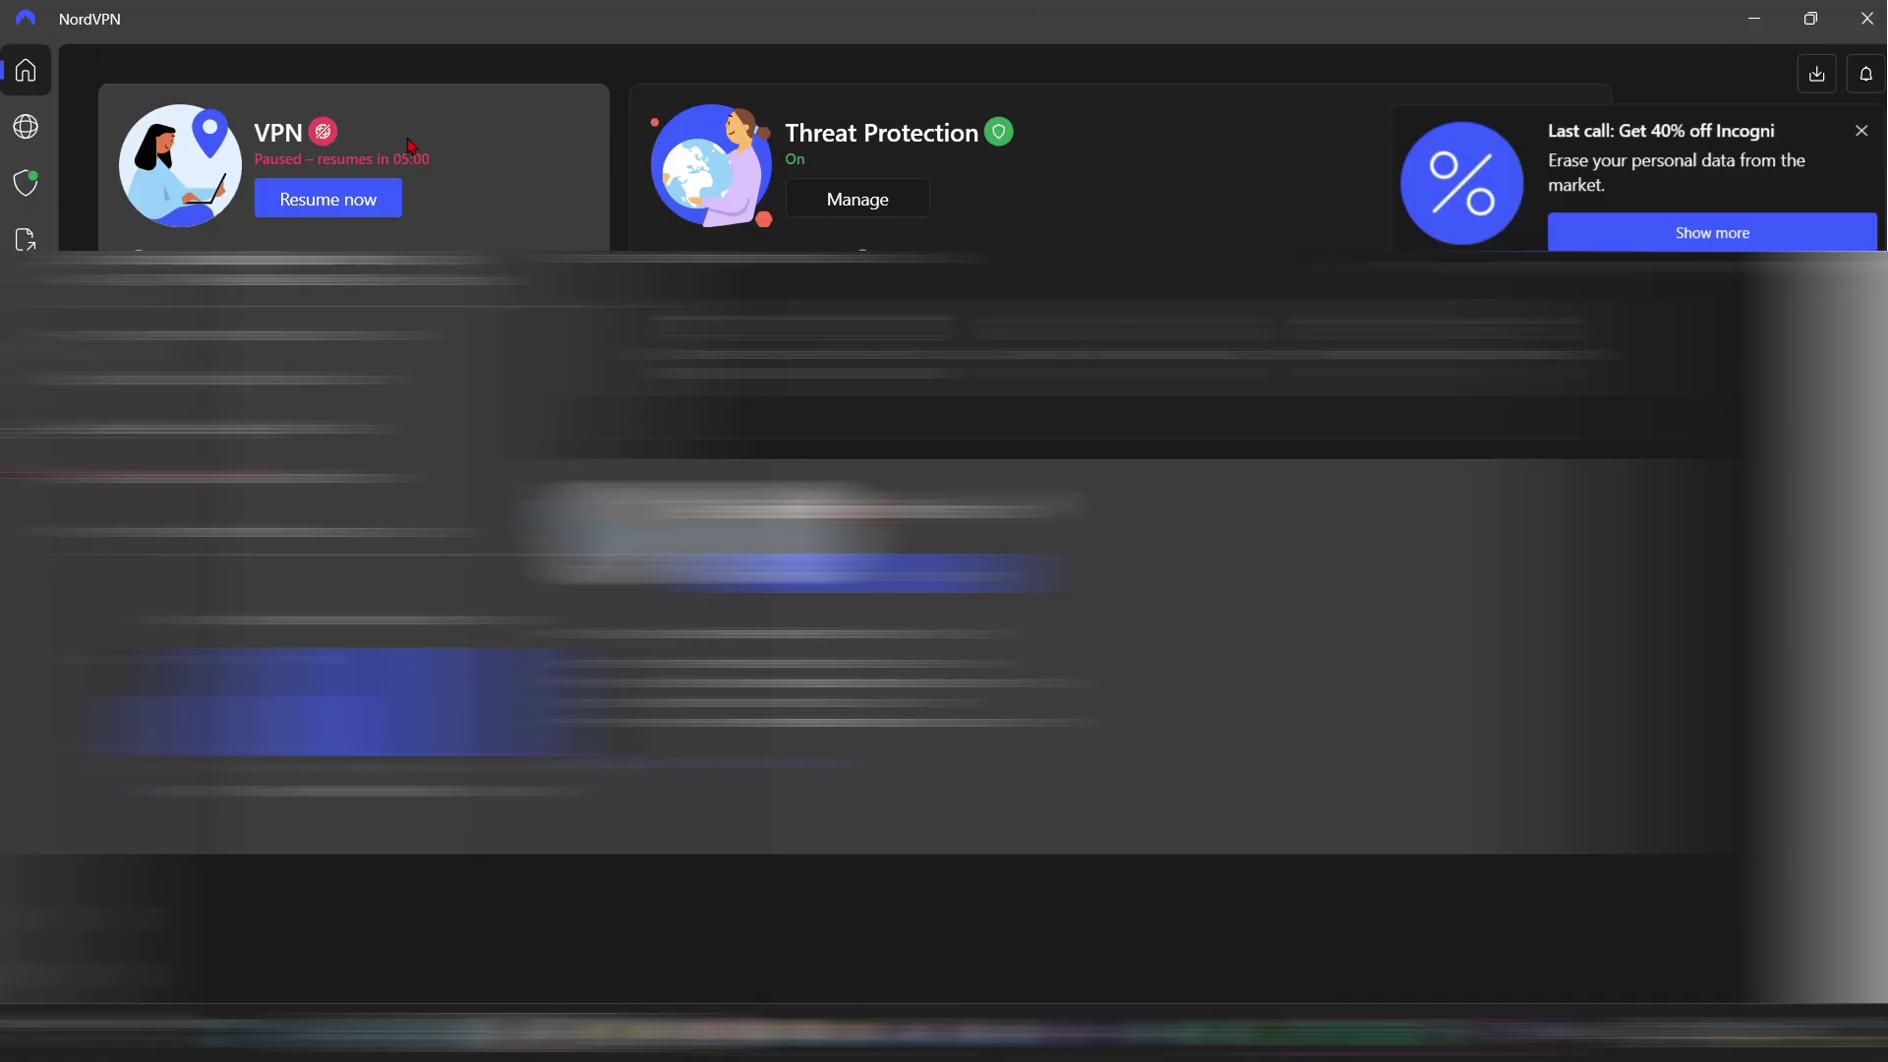
- Turn off NordVPN's web protection and file protection under Threat Protection
left_click(26, 183)
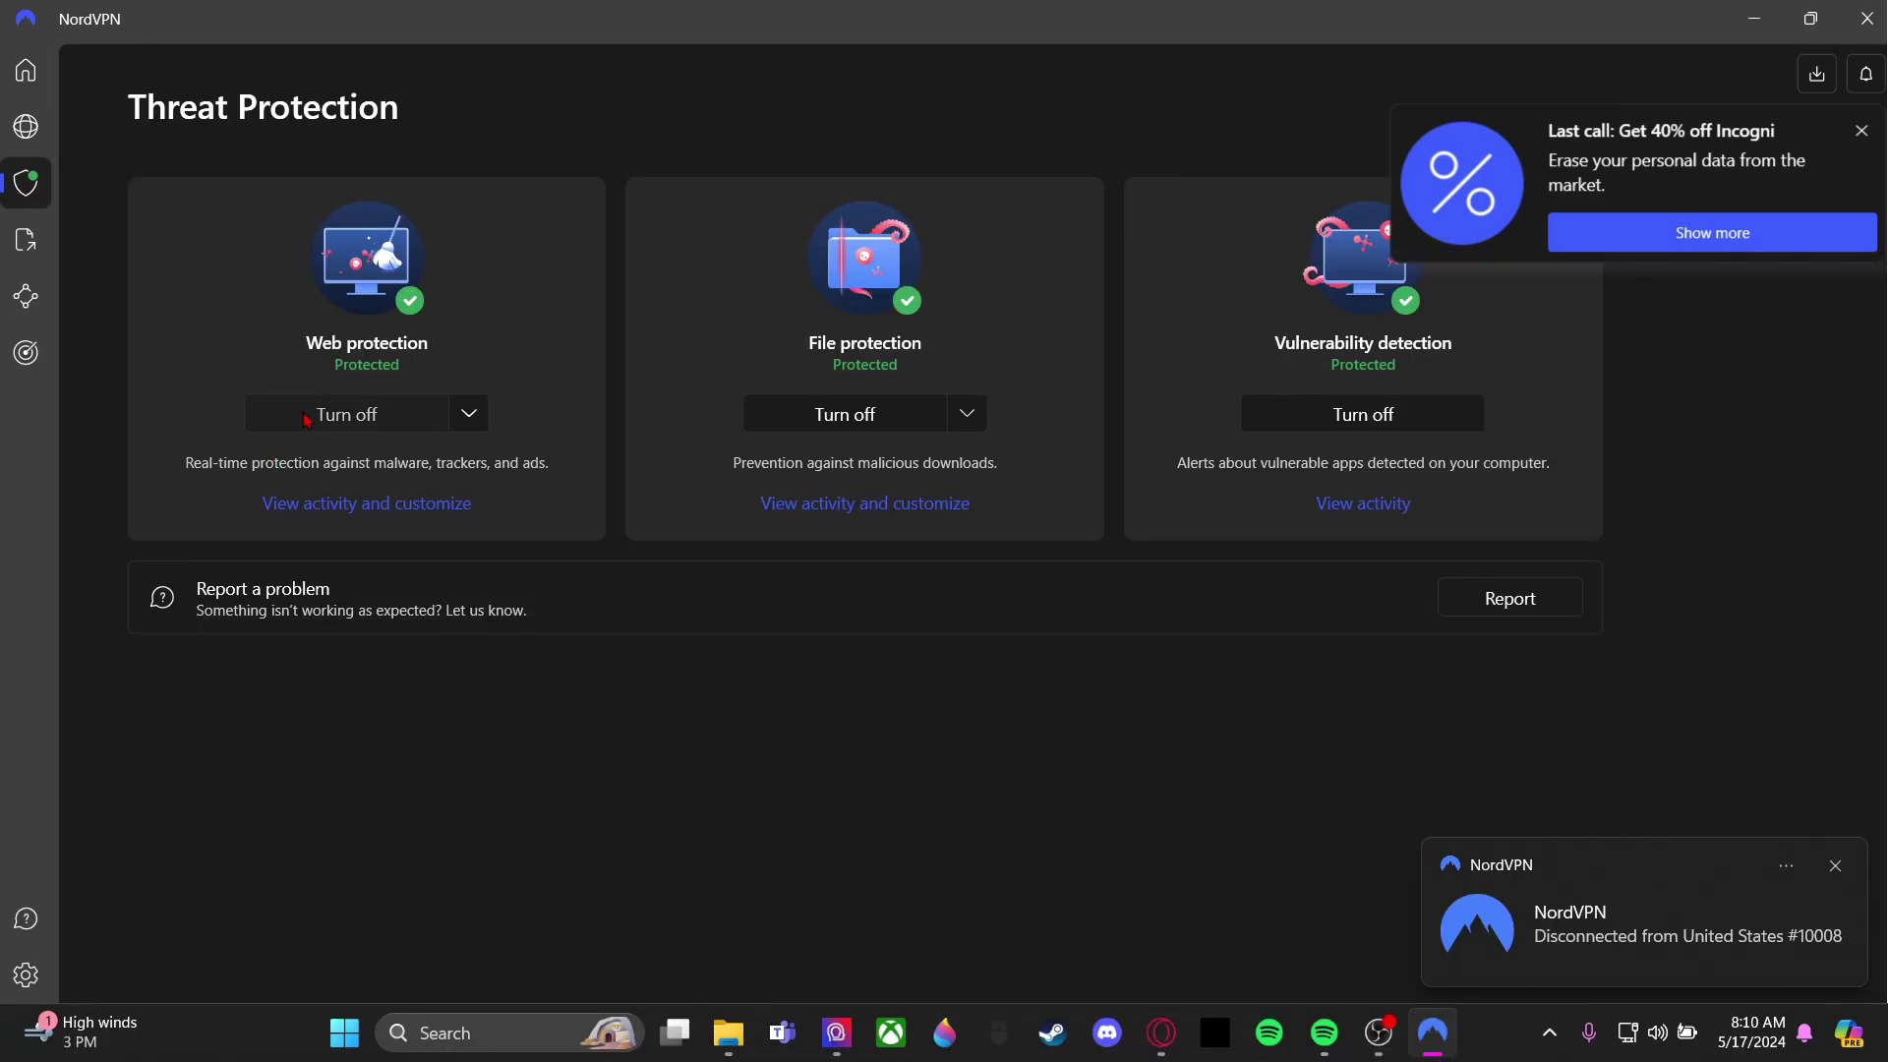
left_click(325, 414)
left_click(888, 421)
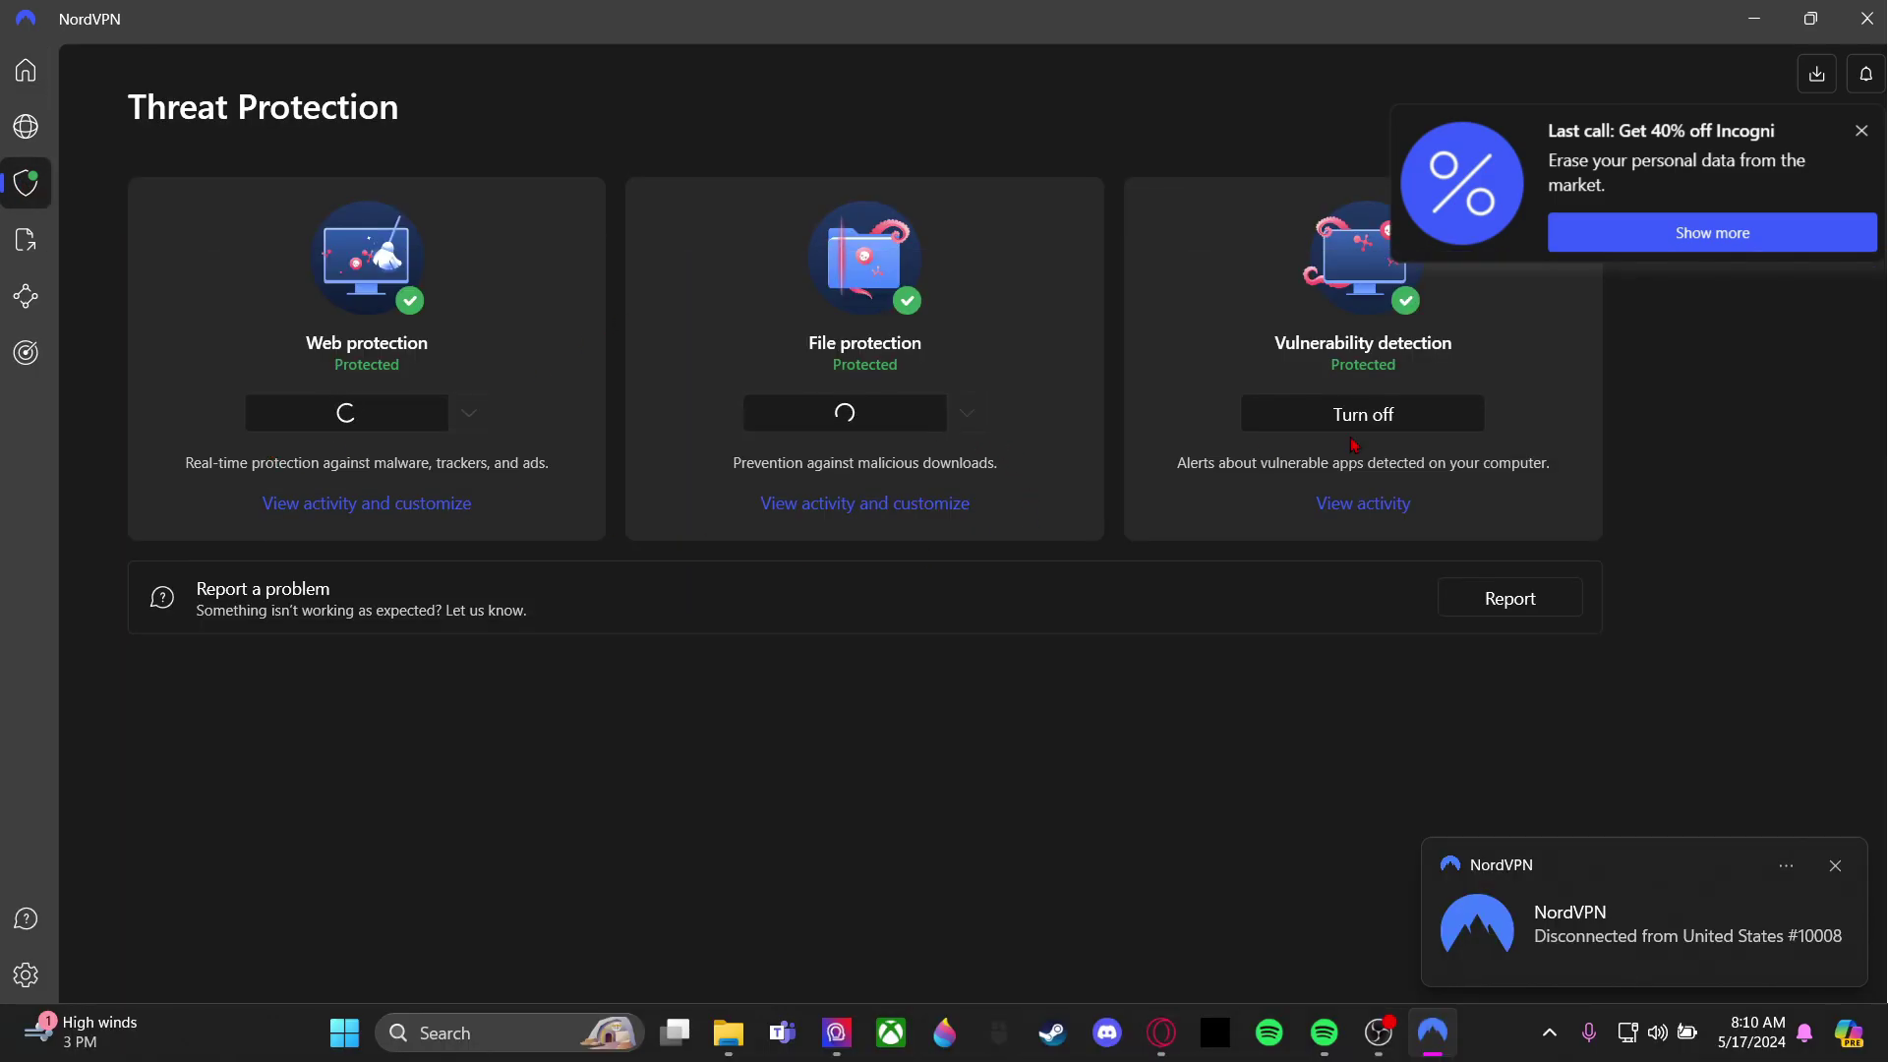
- Retry the MSI Center 2.0.35 download from Uptodown in Opera
key("alt+Tab")
left_click(390, 795)
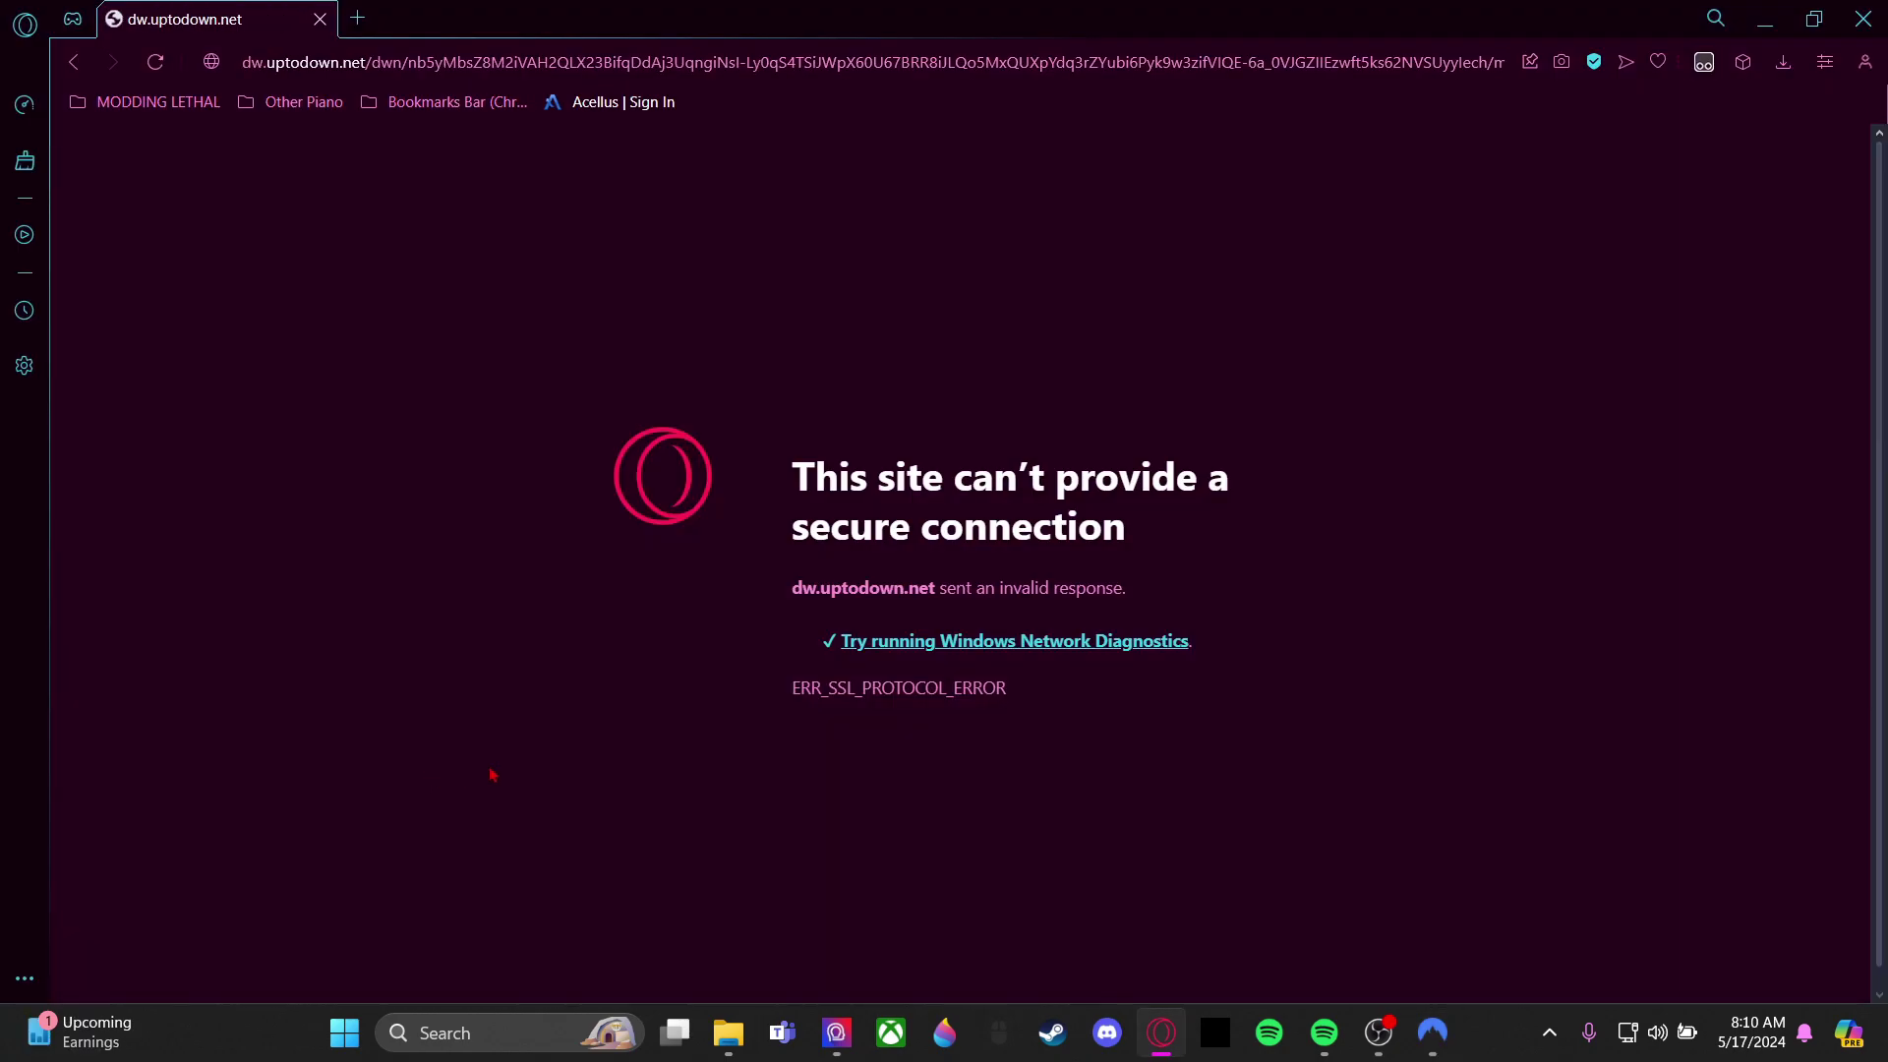
left_click(73, 62)
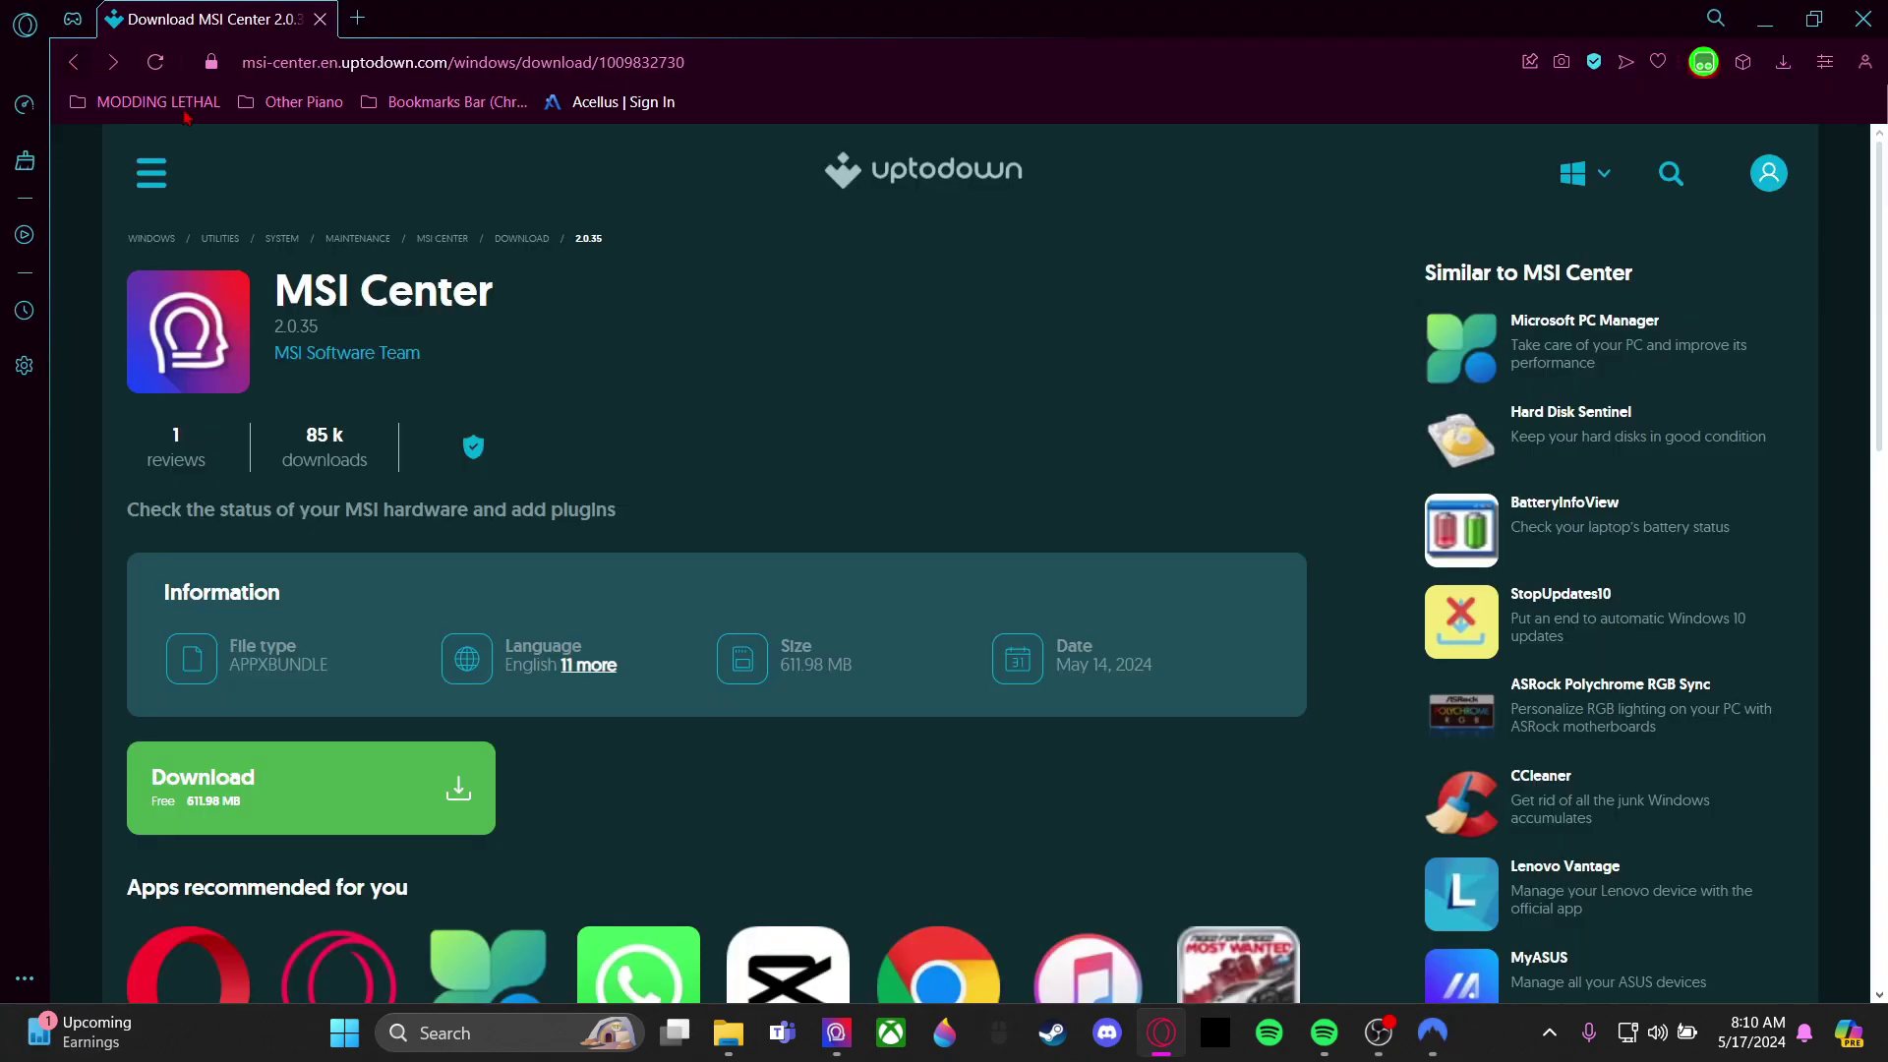
left_click(458, 784)
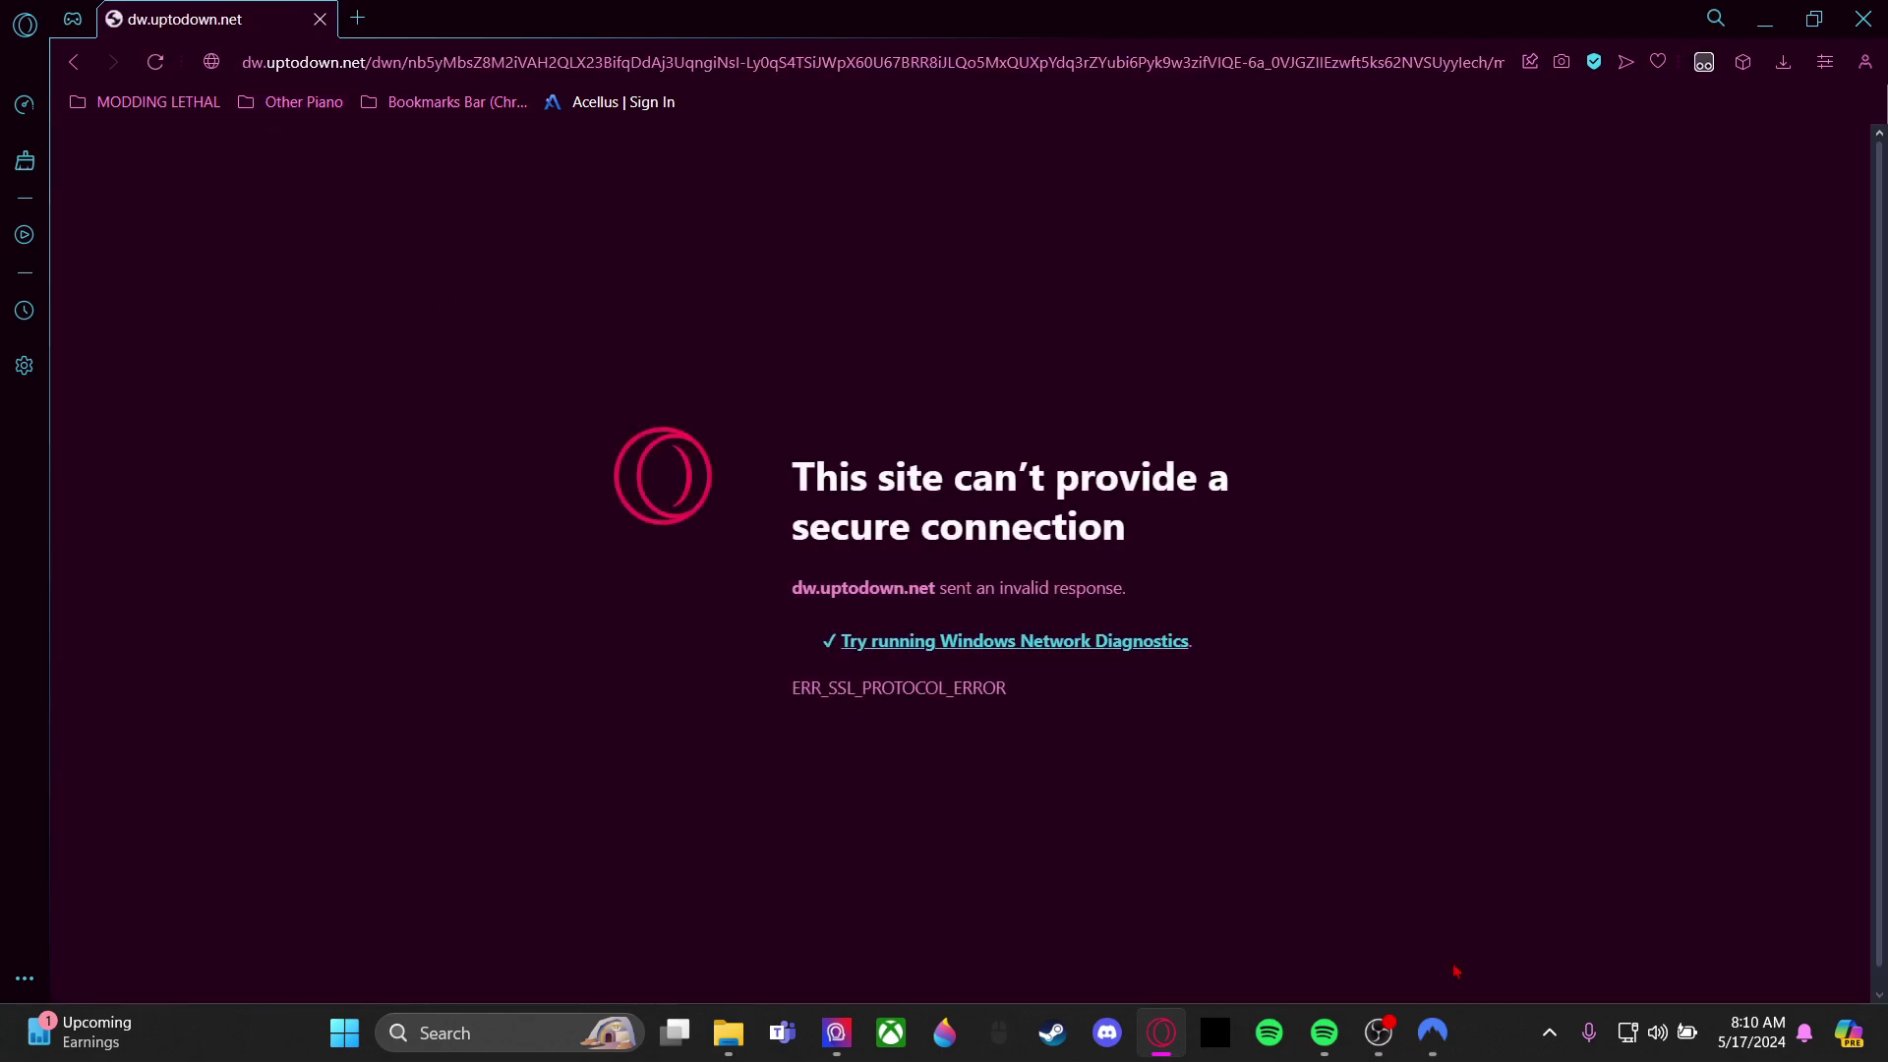
- Check the download in the browser, then turn NordVPN's threat protections back on
mouse_move(1433, 1031)
left_click(1431, 900)
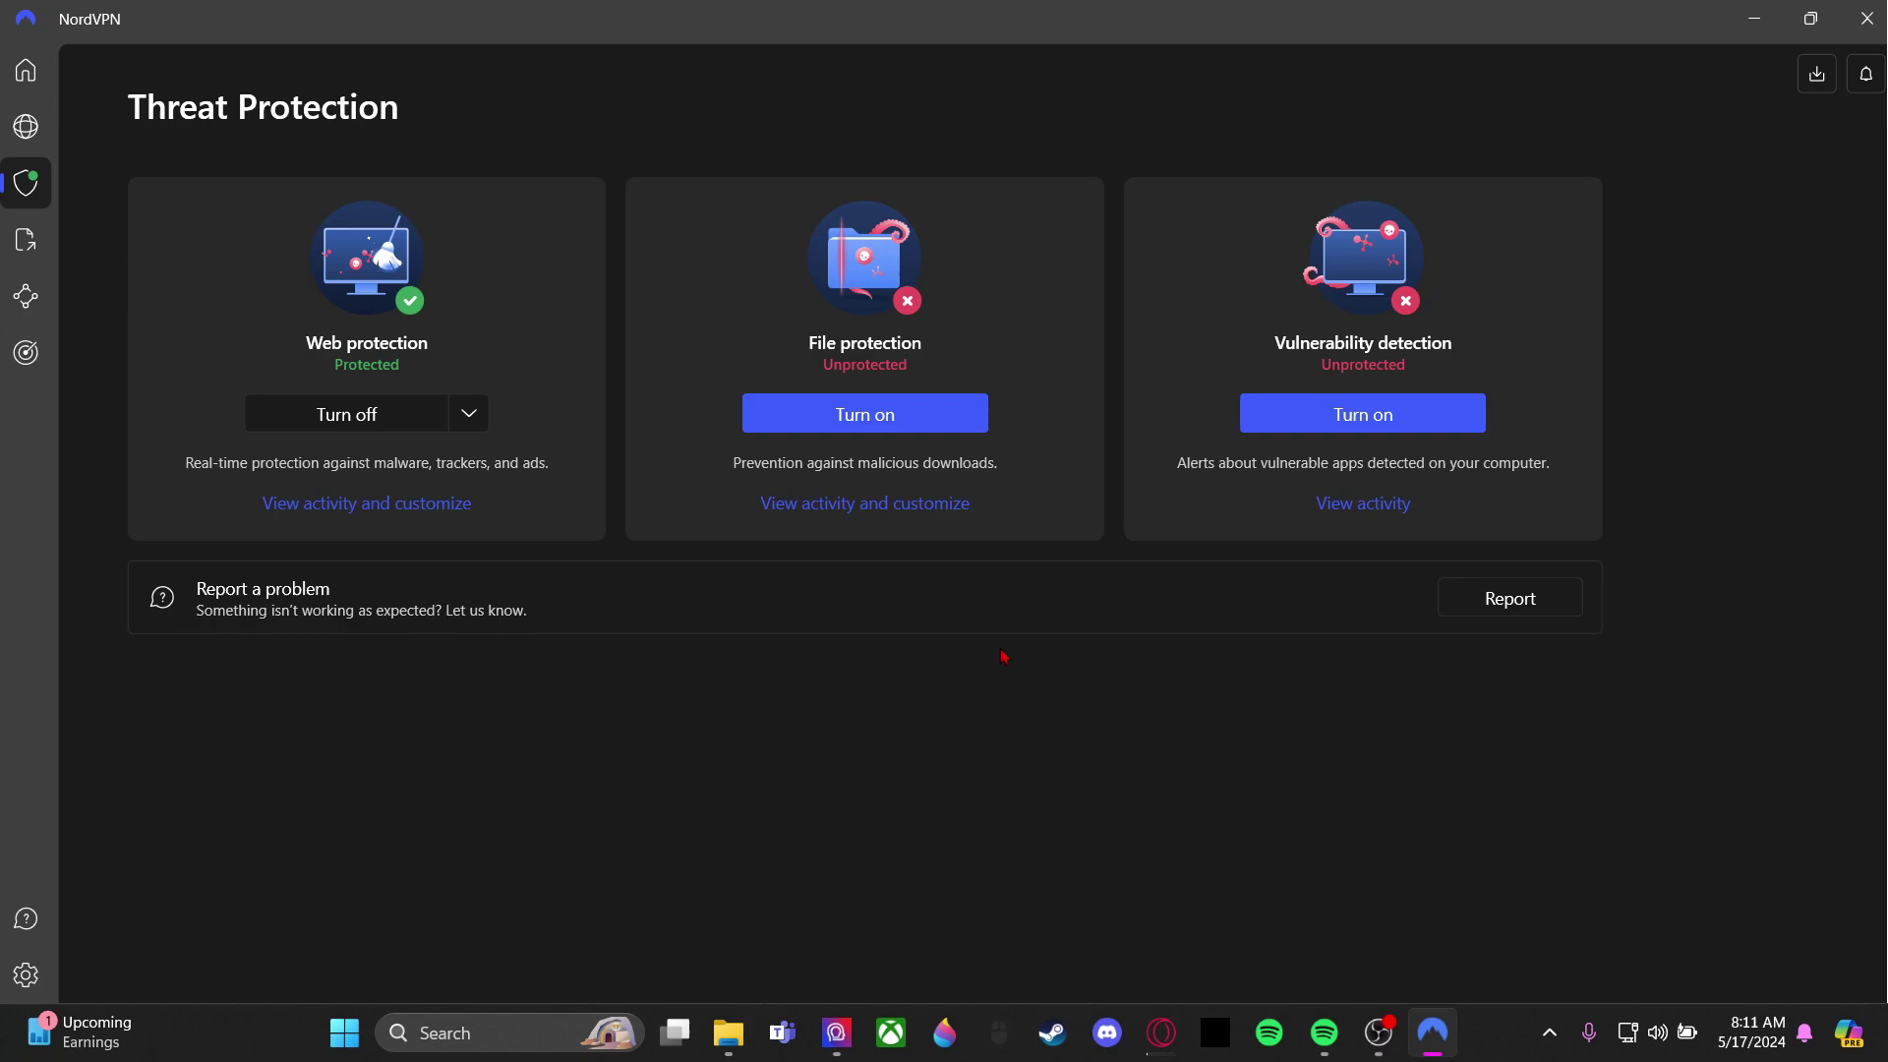
left_click(1162, 1031)
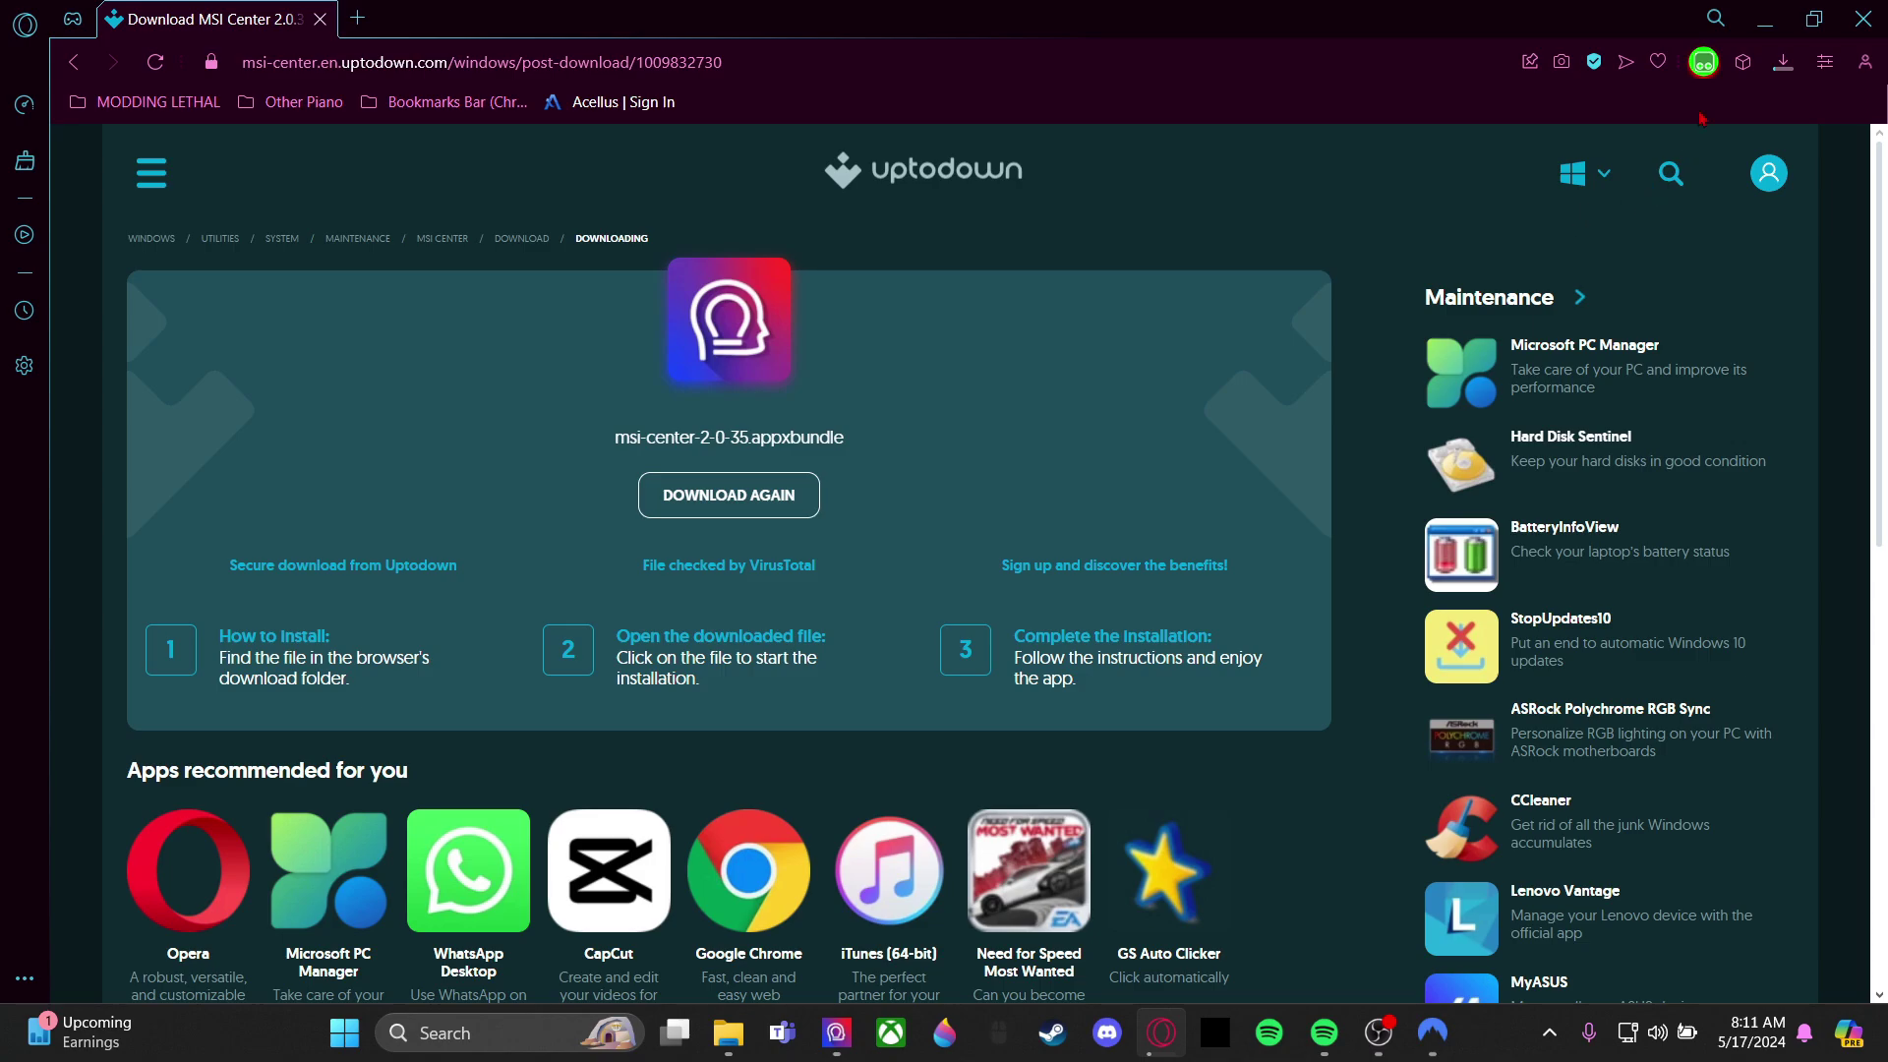
key("alt+Tab")
left_click(1343, 415)
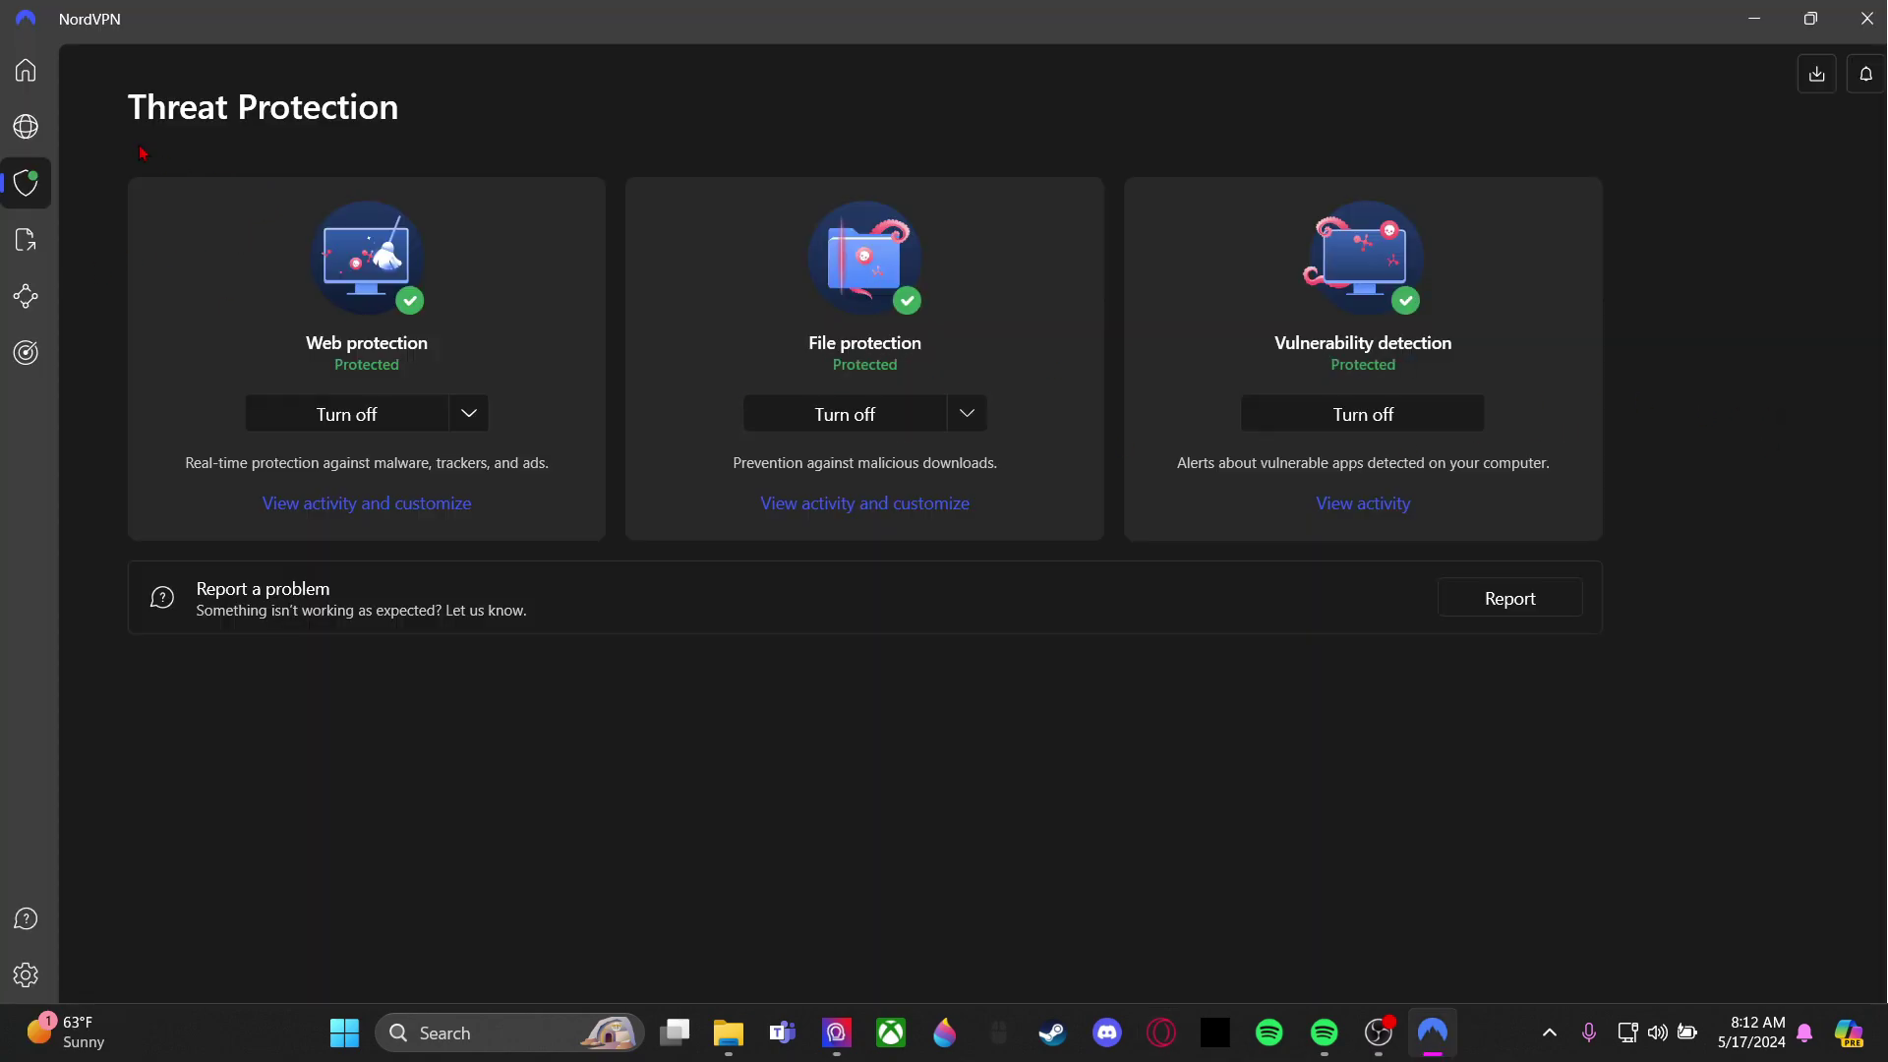
- Close NordVPN and quit MSI Center from the hidden background apps tray
key("alt+F4")
left_click(1549, 1033)
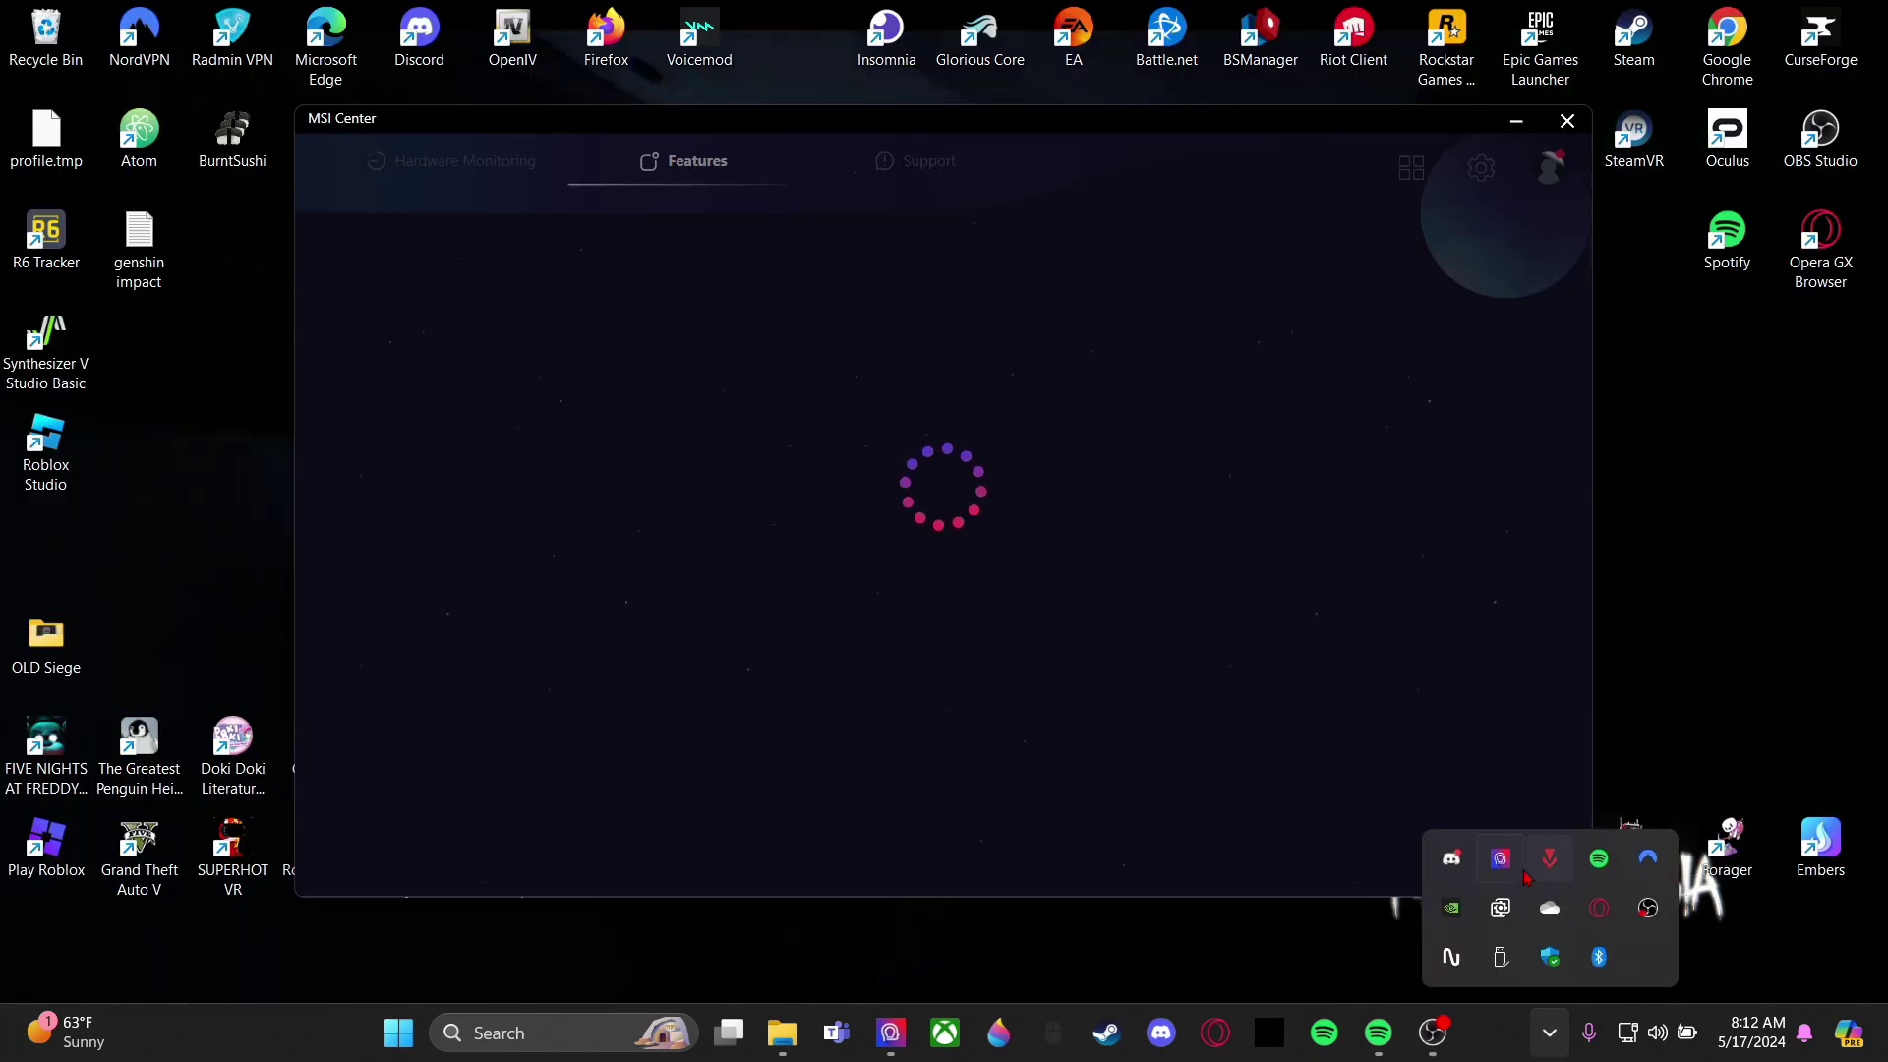
right_click(1505, 863)
left_click(1460, 846)
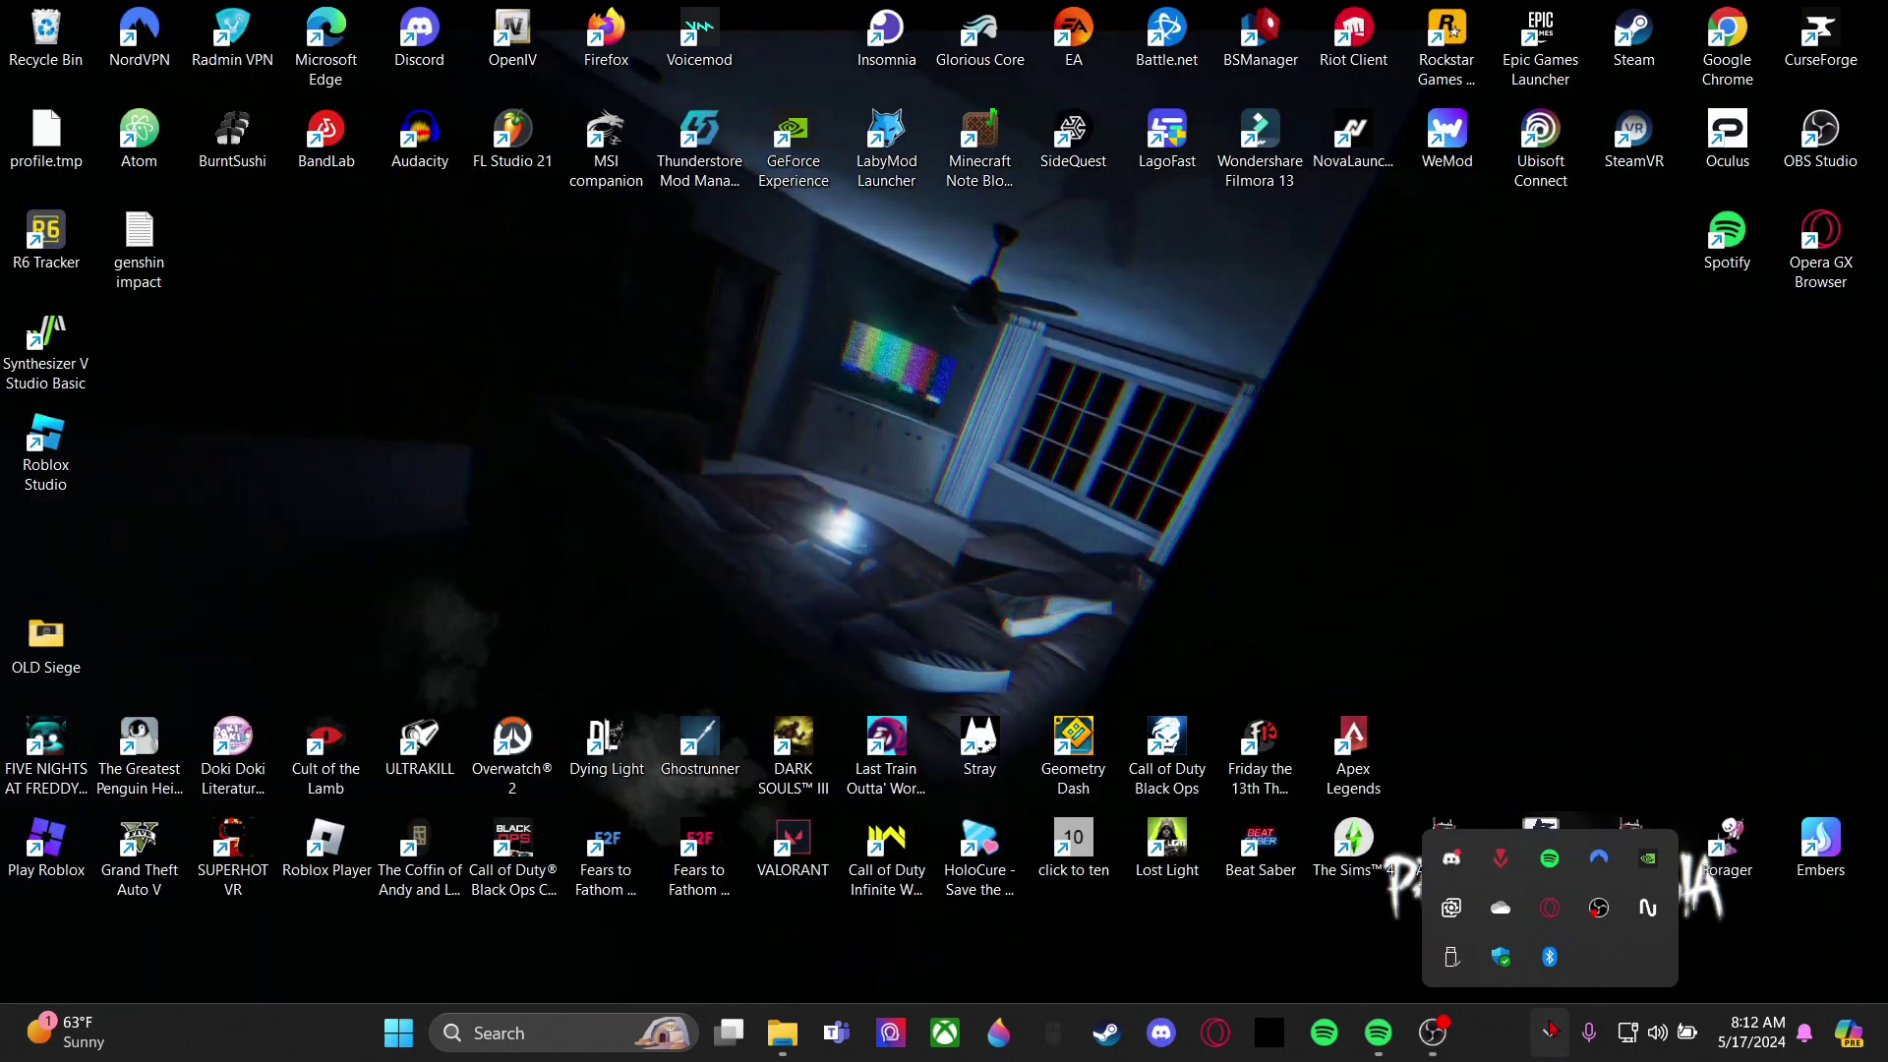
left_click(1702, 974)
- Search installed apps for 'msi' and uninstall MSI Center SDK
key("super+i")
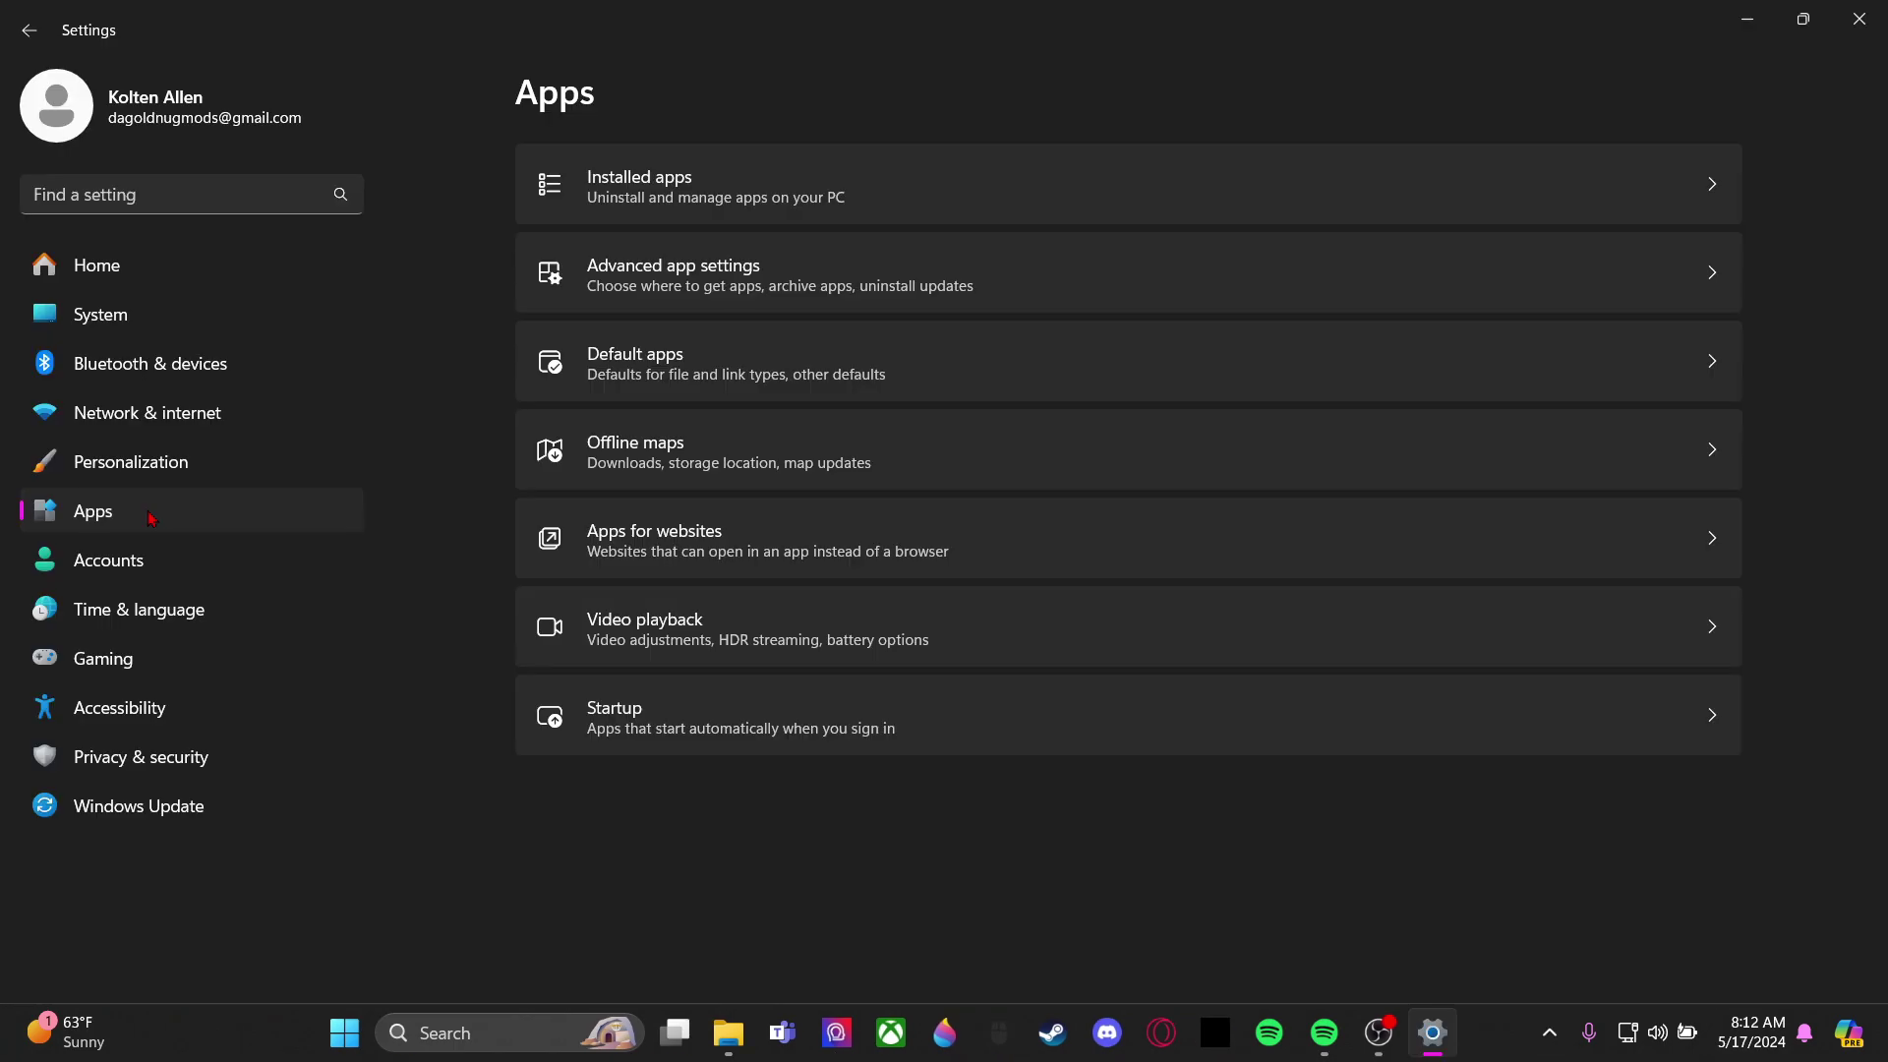
left_click(777, 197)
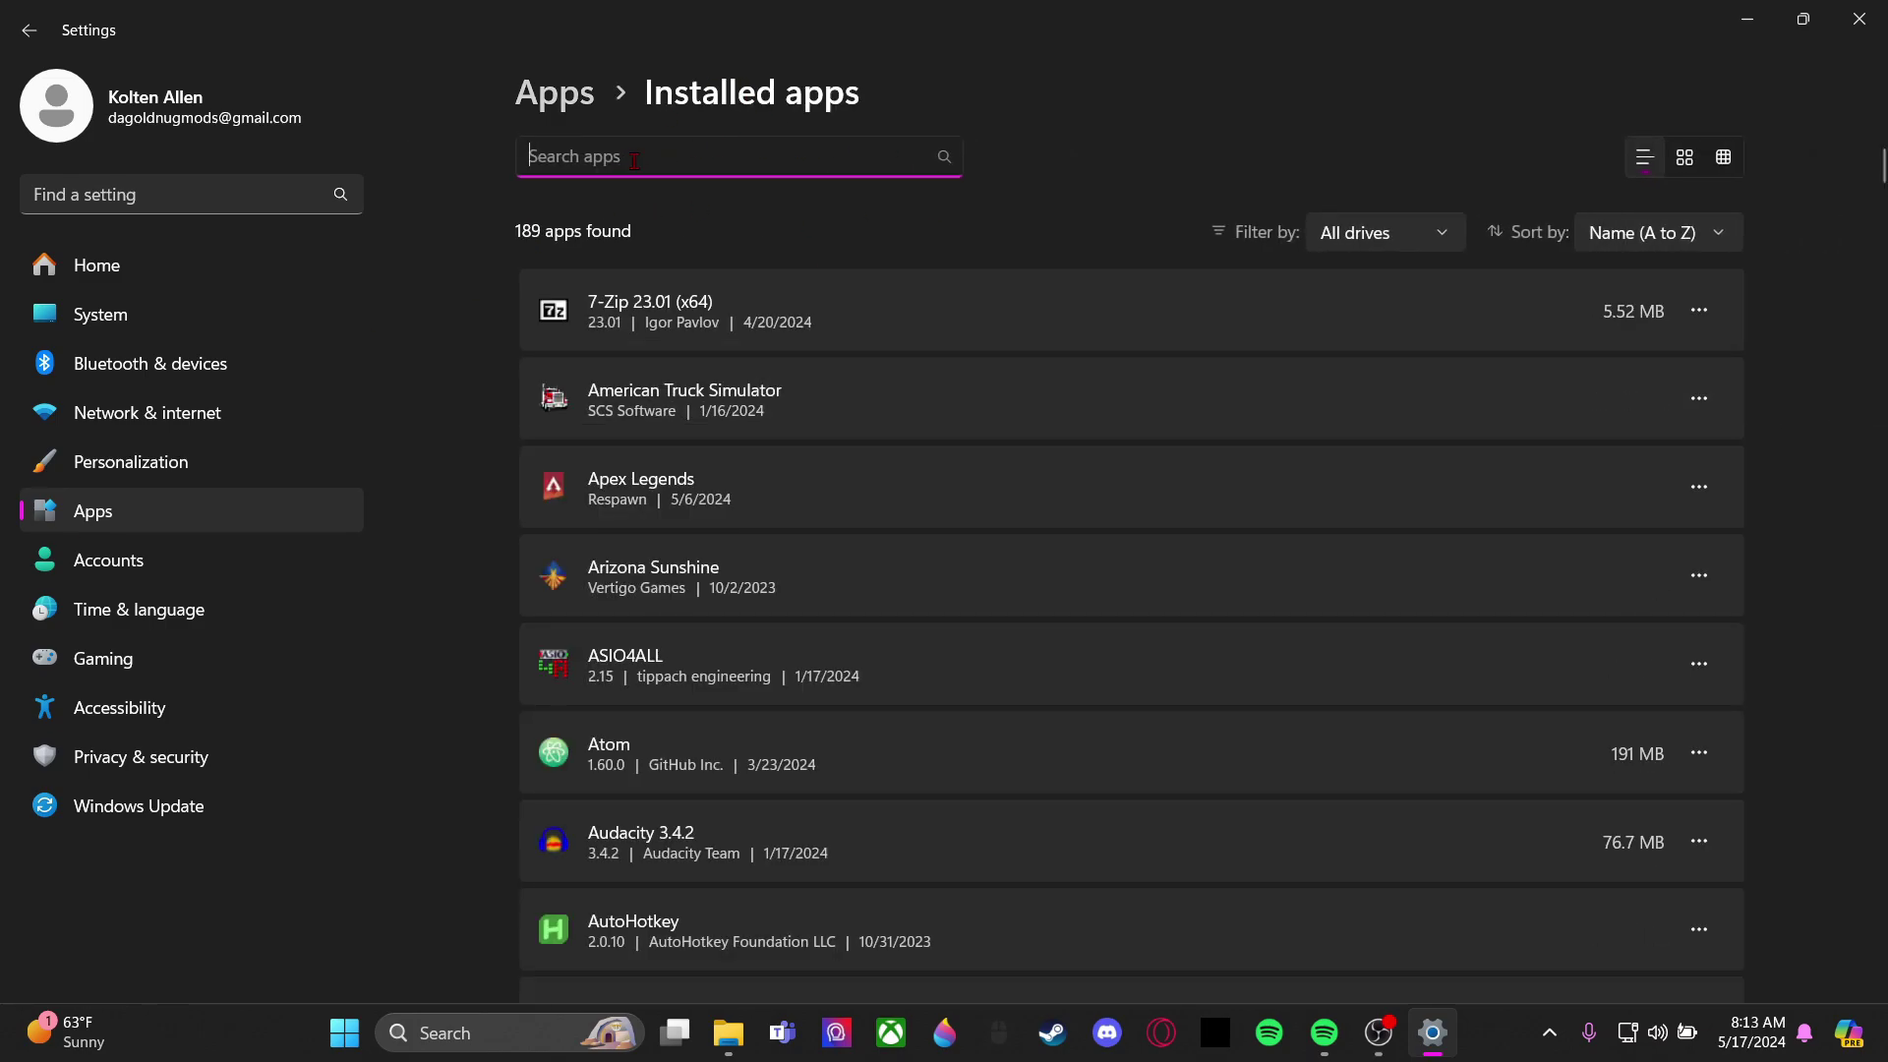
type("msi")
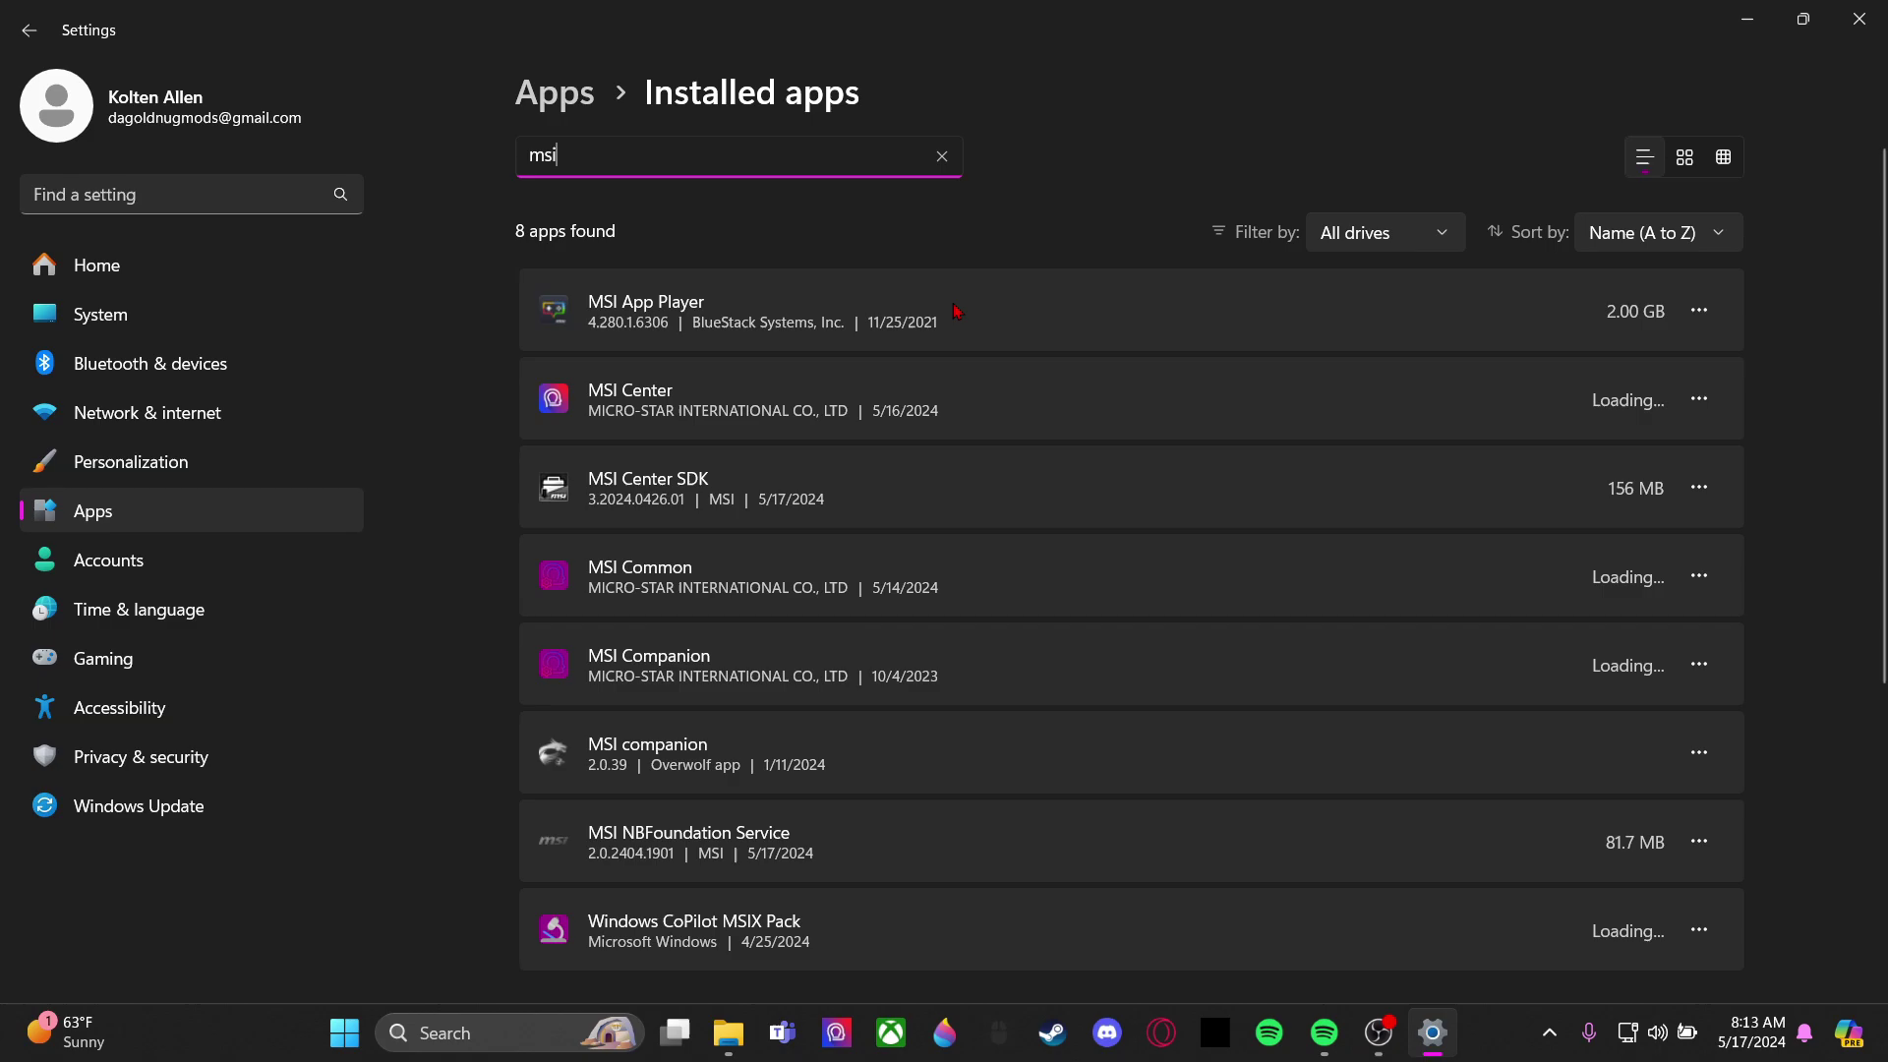
left_click(1699, 487)
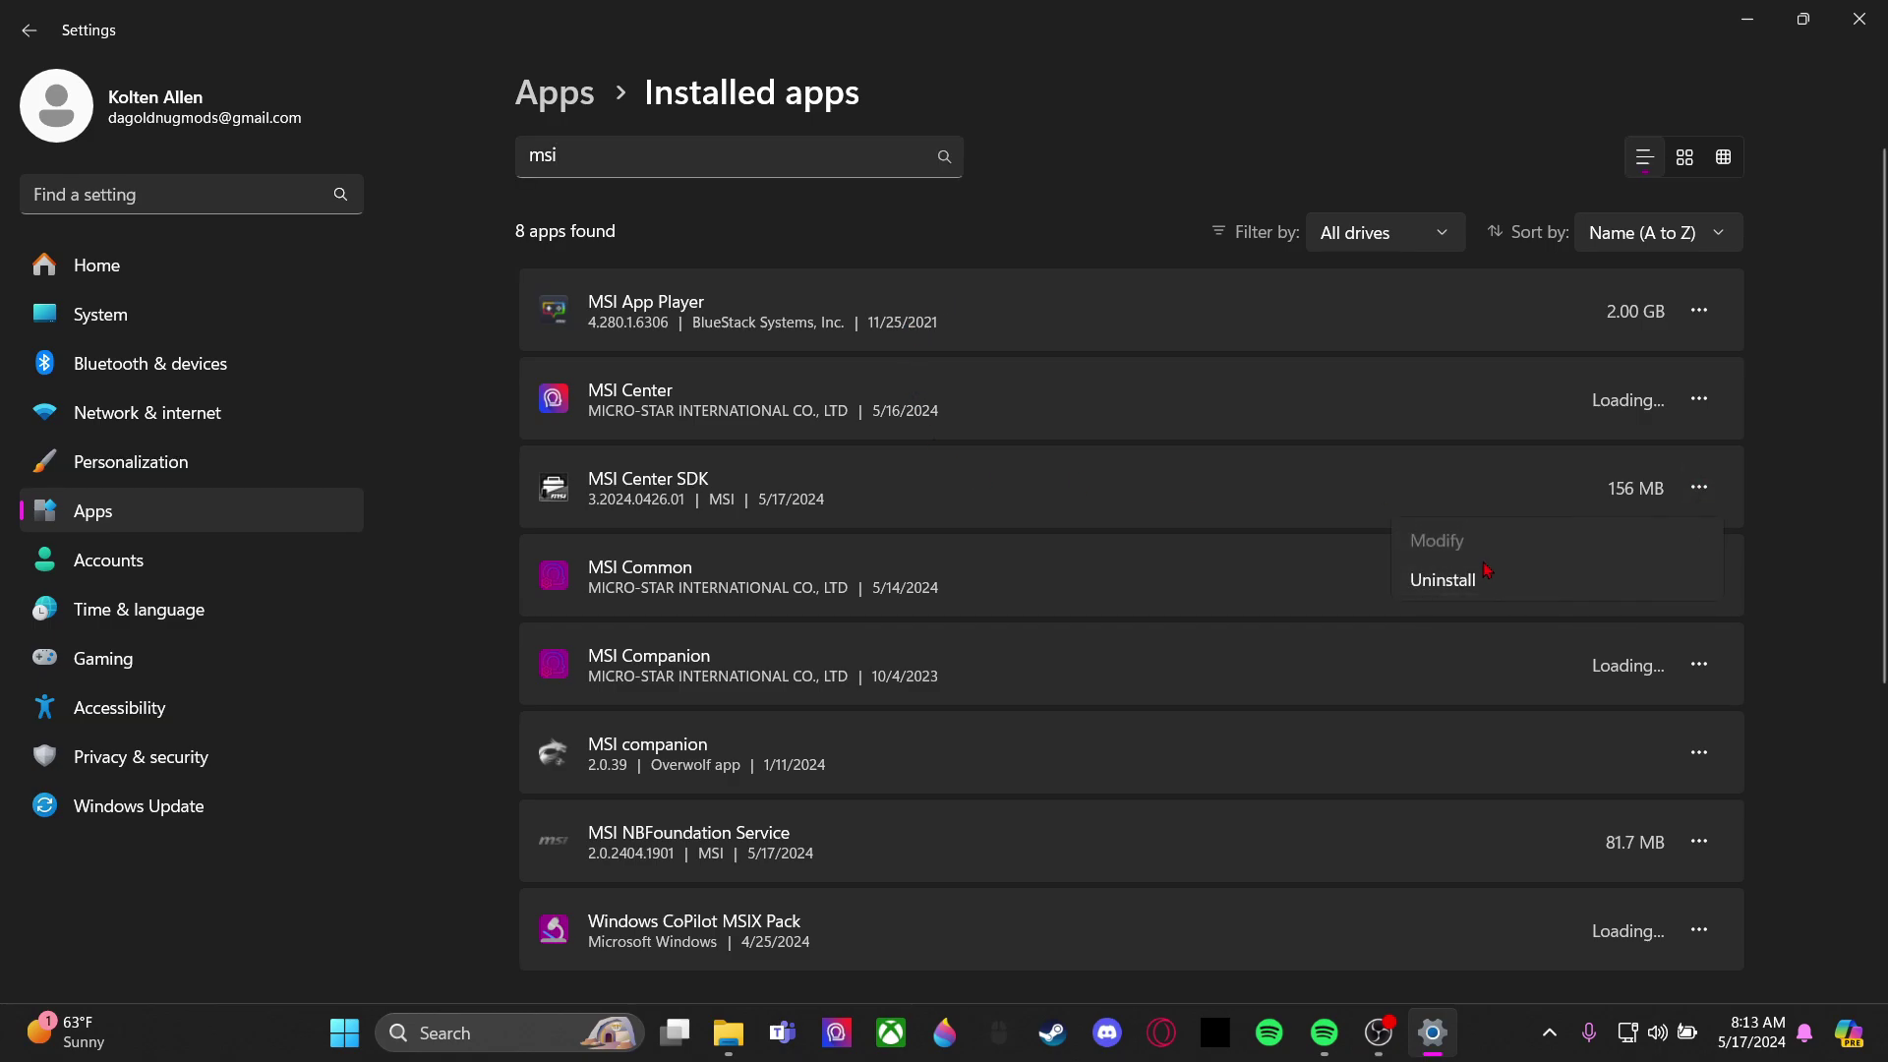
left_click(1444, 575)
left_click(1032, 602)
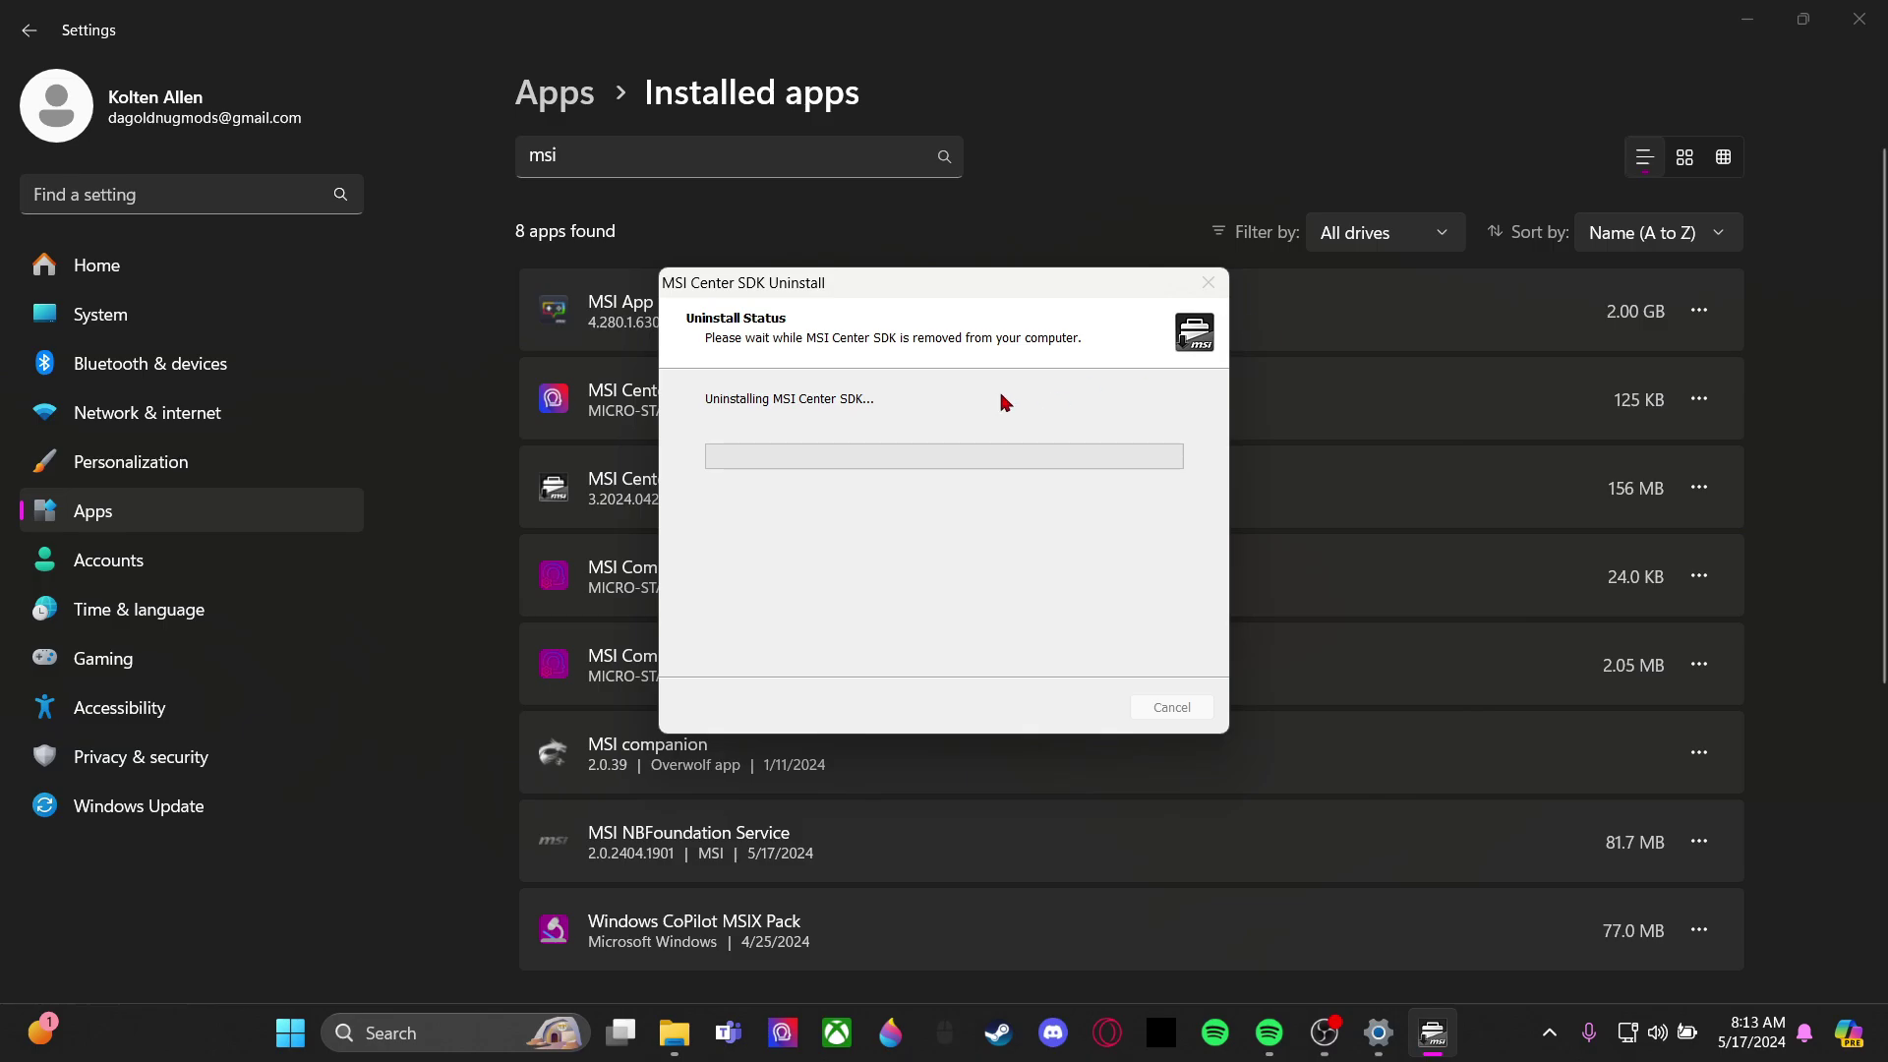
left_click(1131, 594)
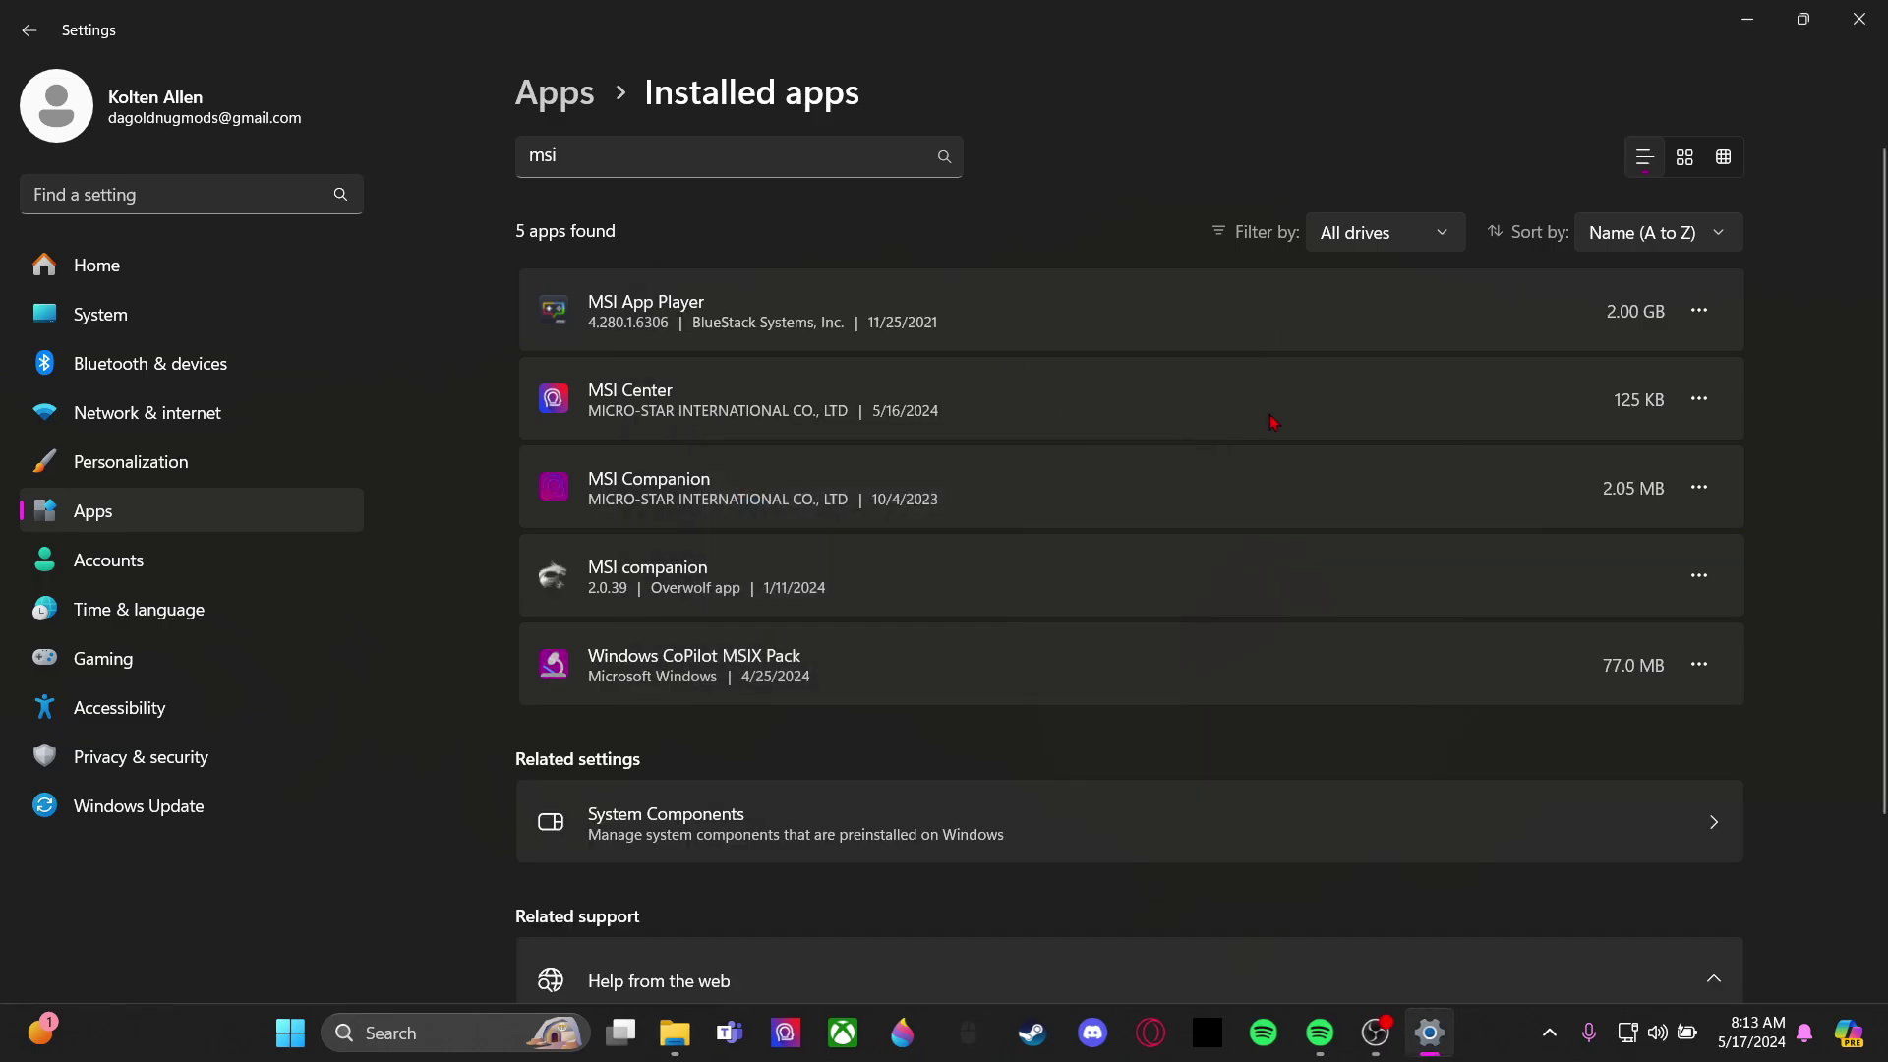
- Uninstall MSI Center from the installed apps list
left_click(1702, 400)
left_click(1438, 536)
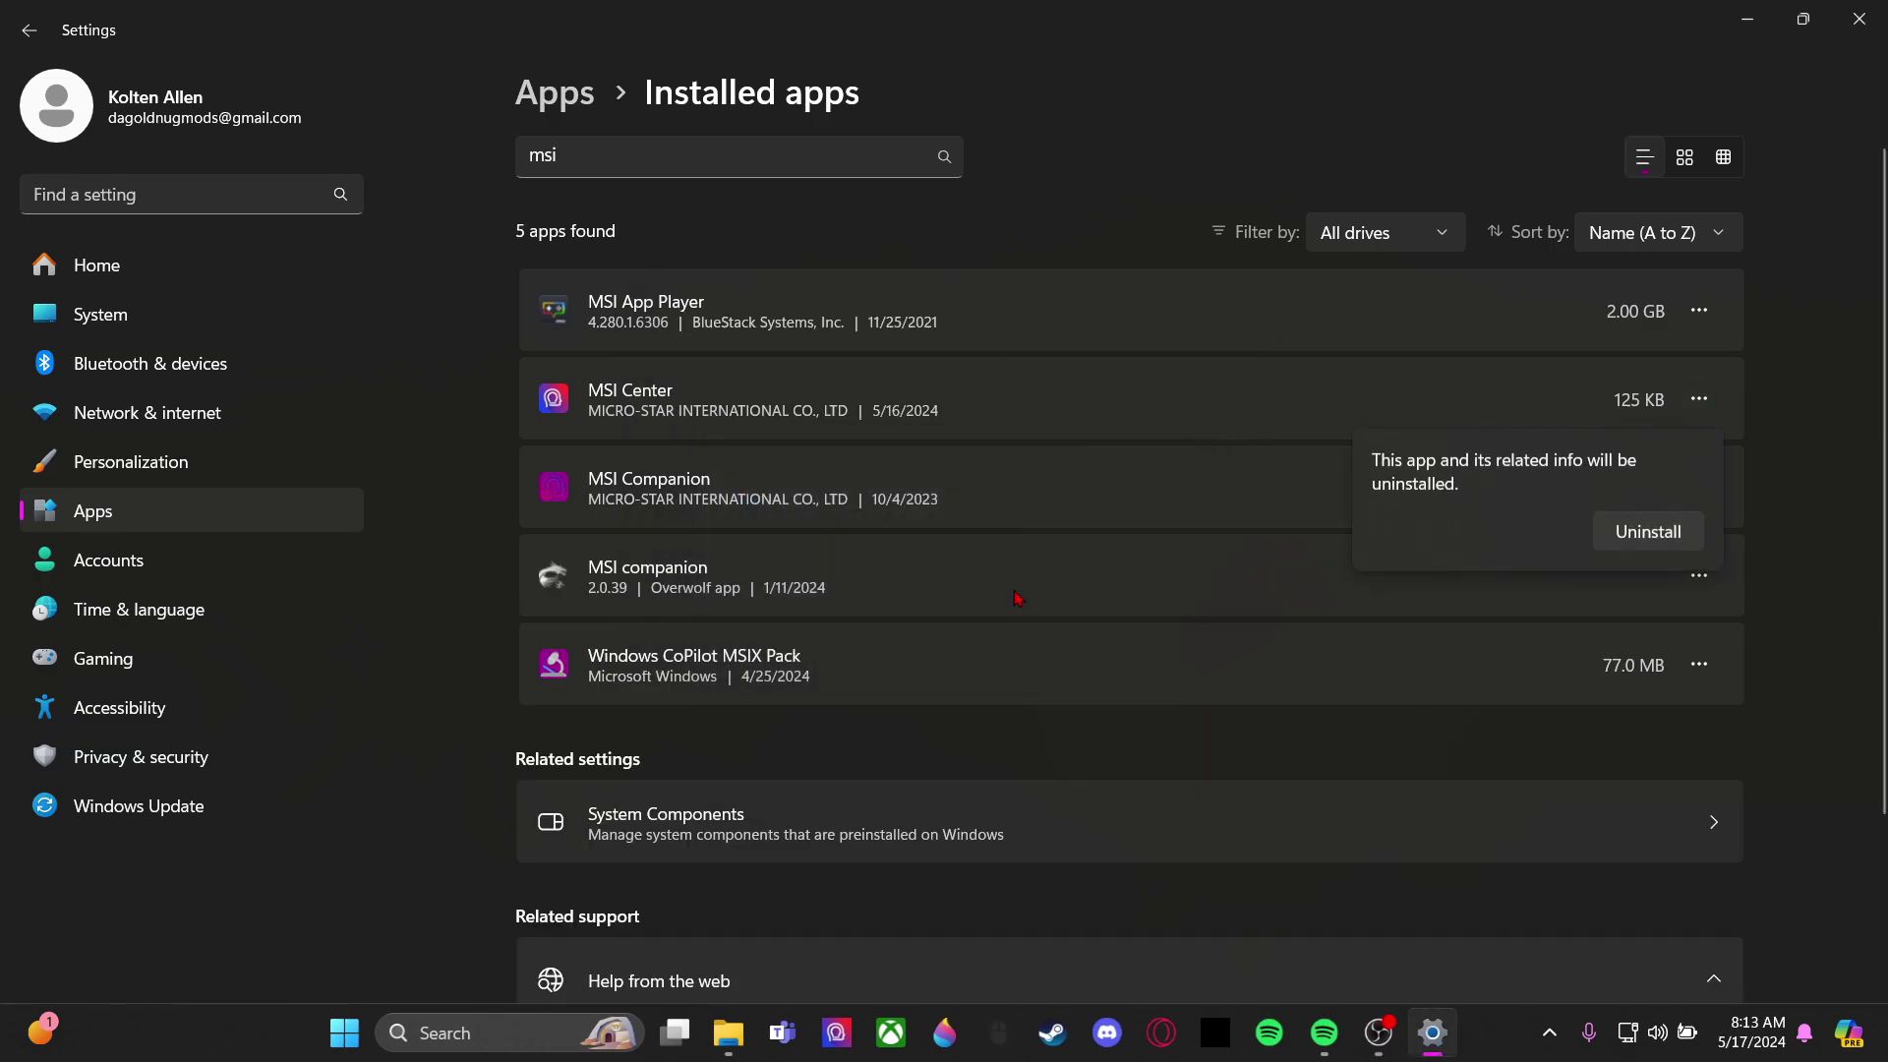
left_click(1642, 531)
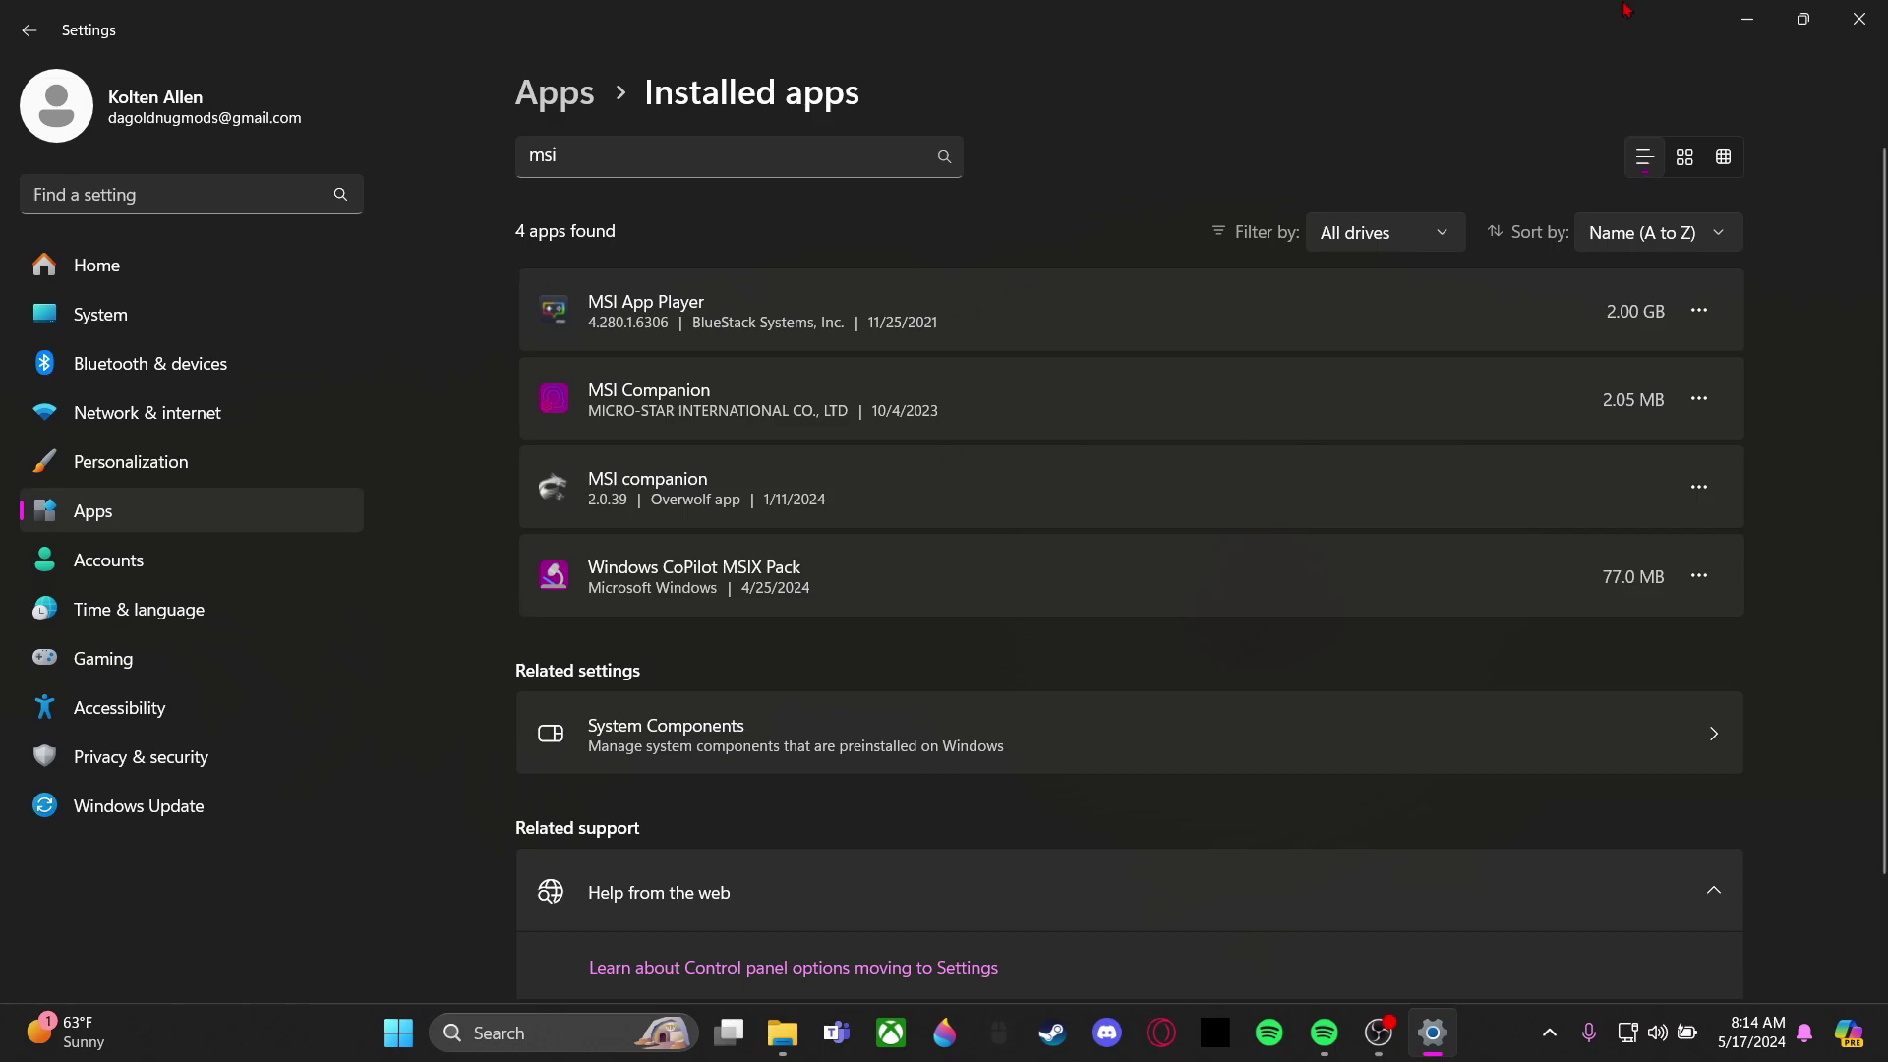
- Close Settings and install MSI Center from the msi-center-2-0-35 package in Downloads
left_click(1859, 18)
left_click(836, 1033)
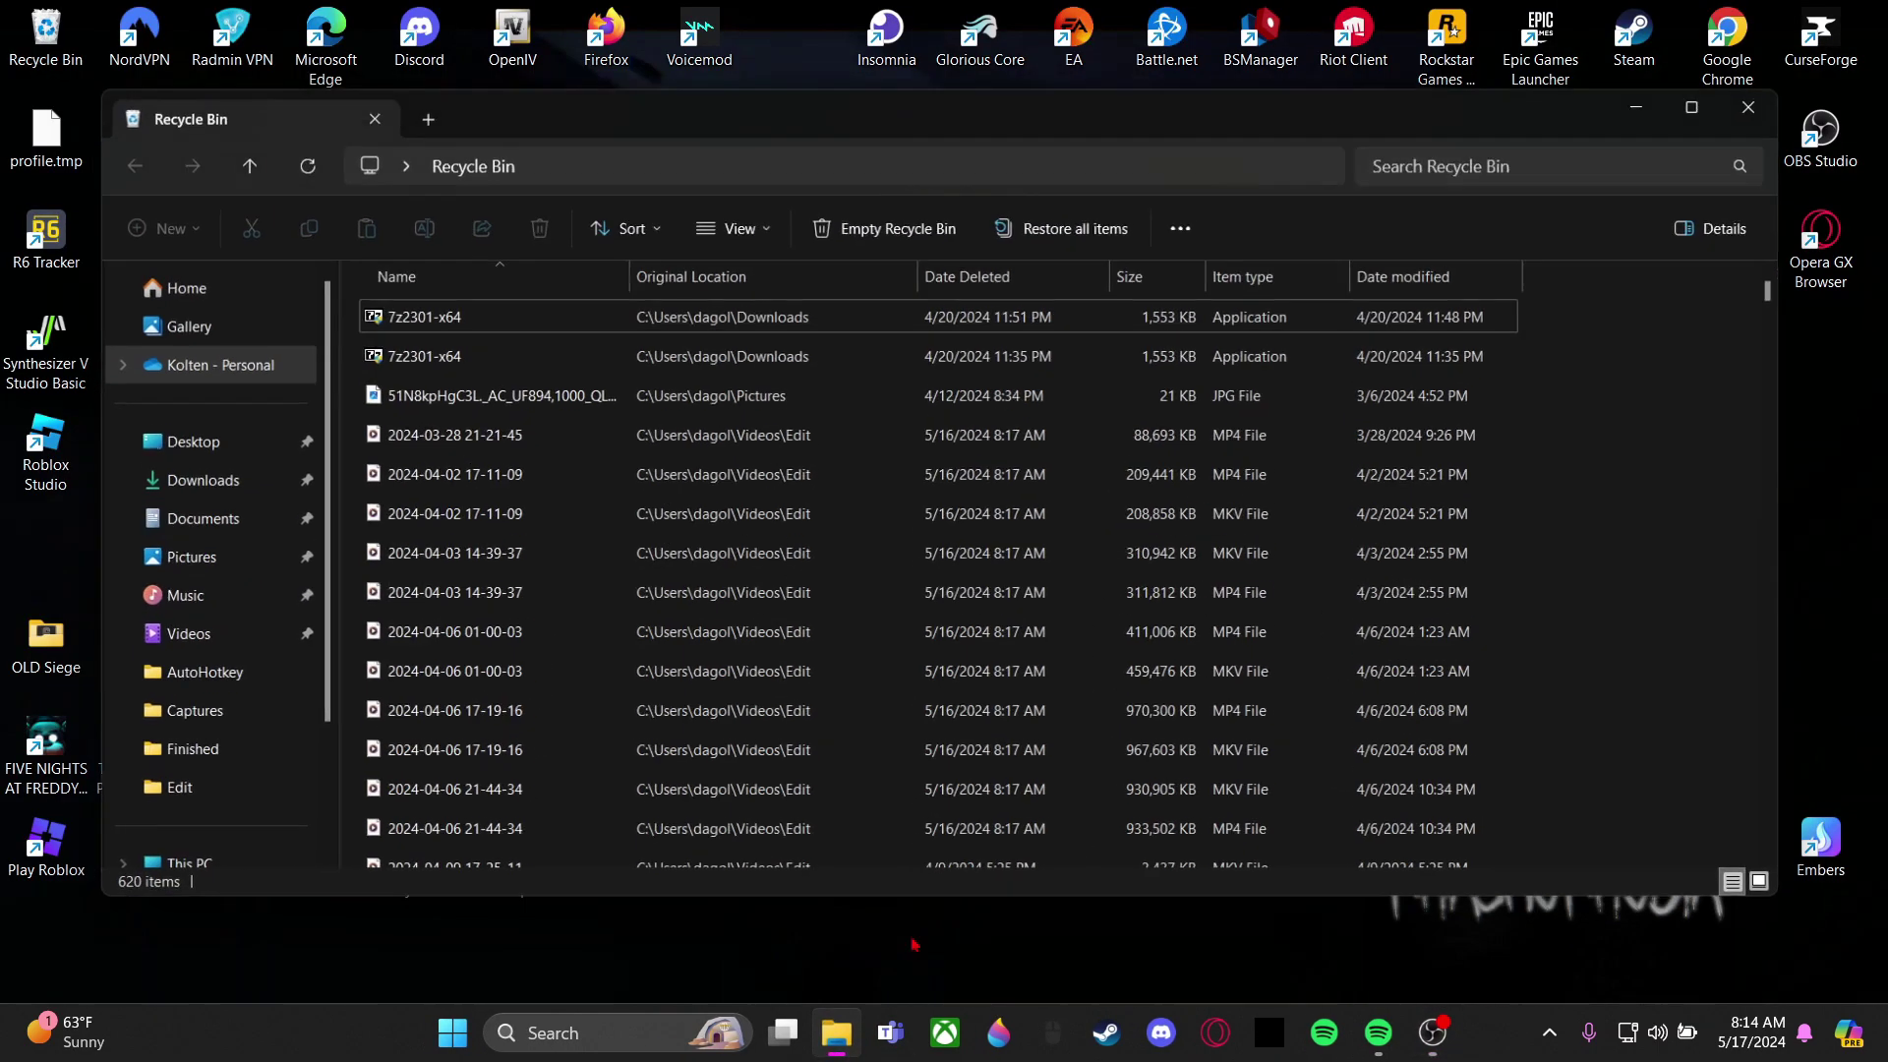
key("ctrl+w")
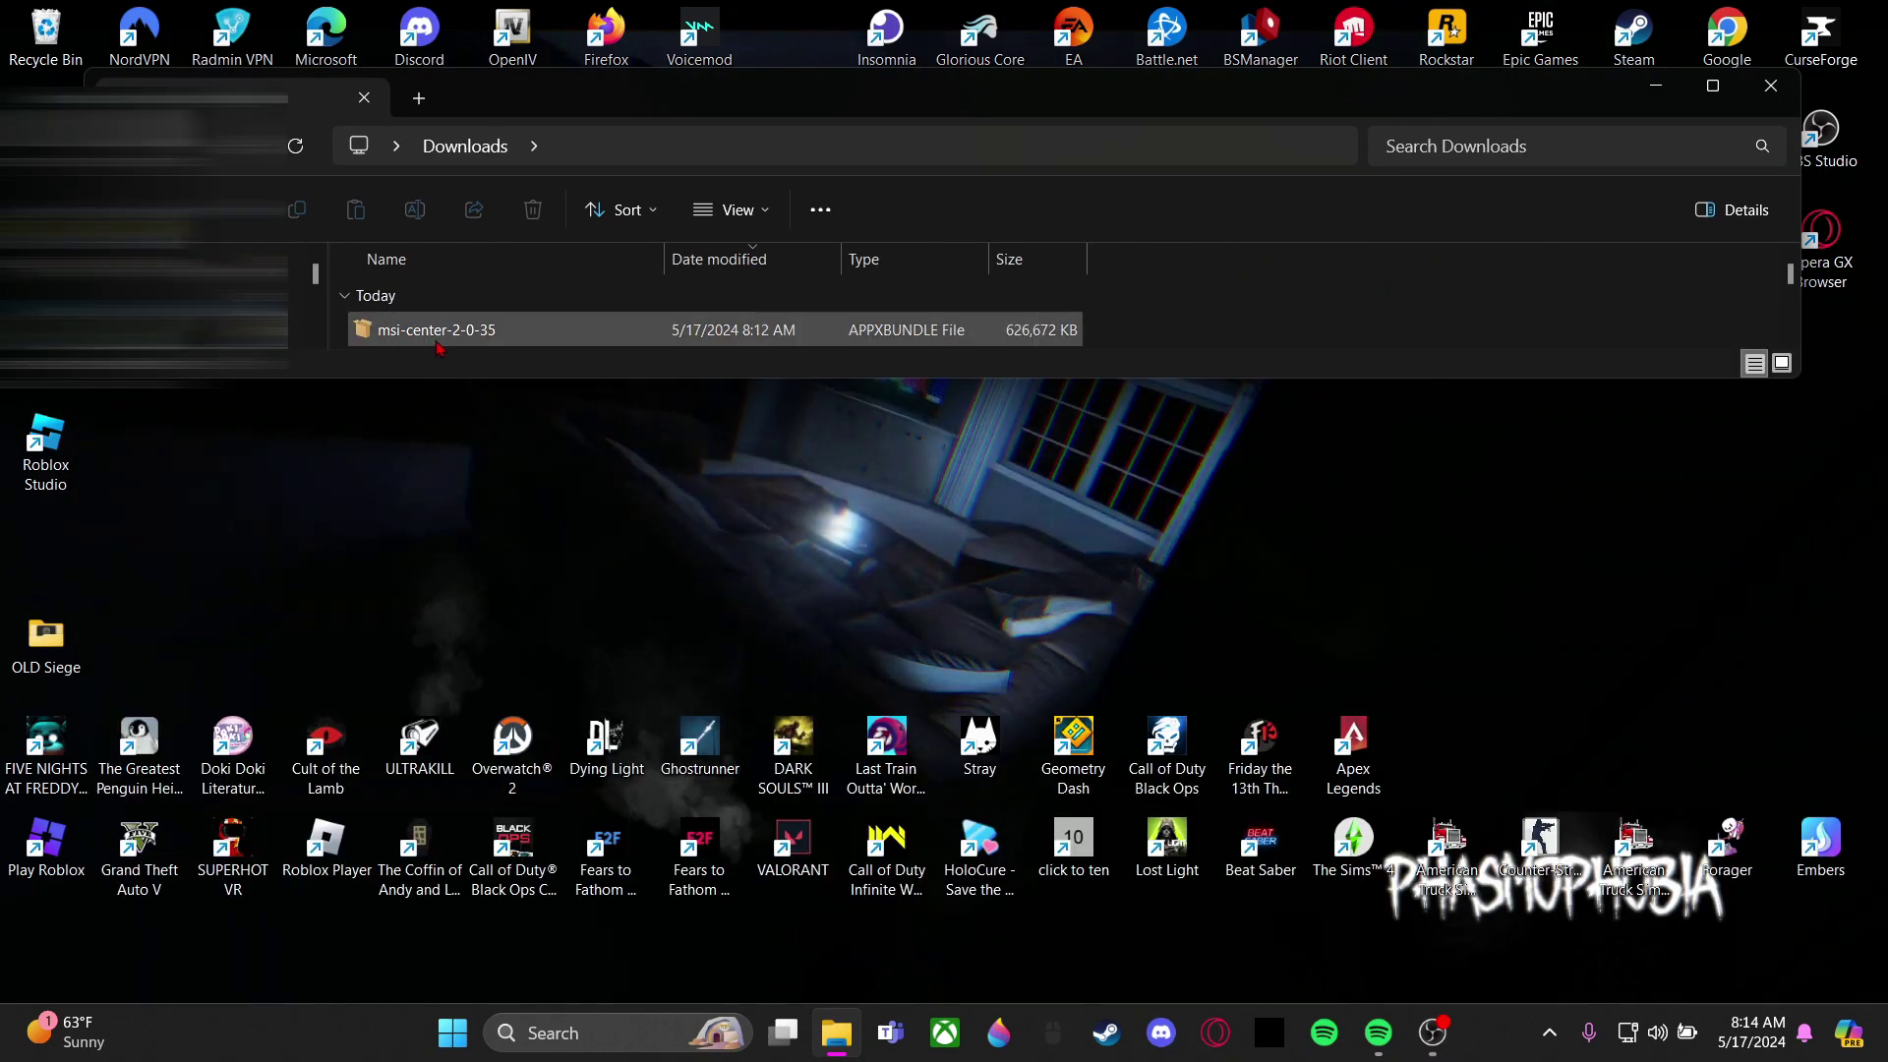
left_click(439, 343)
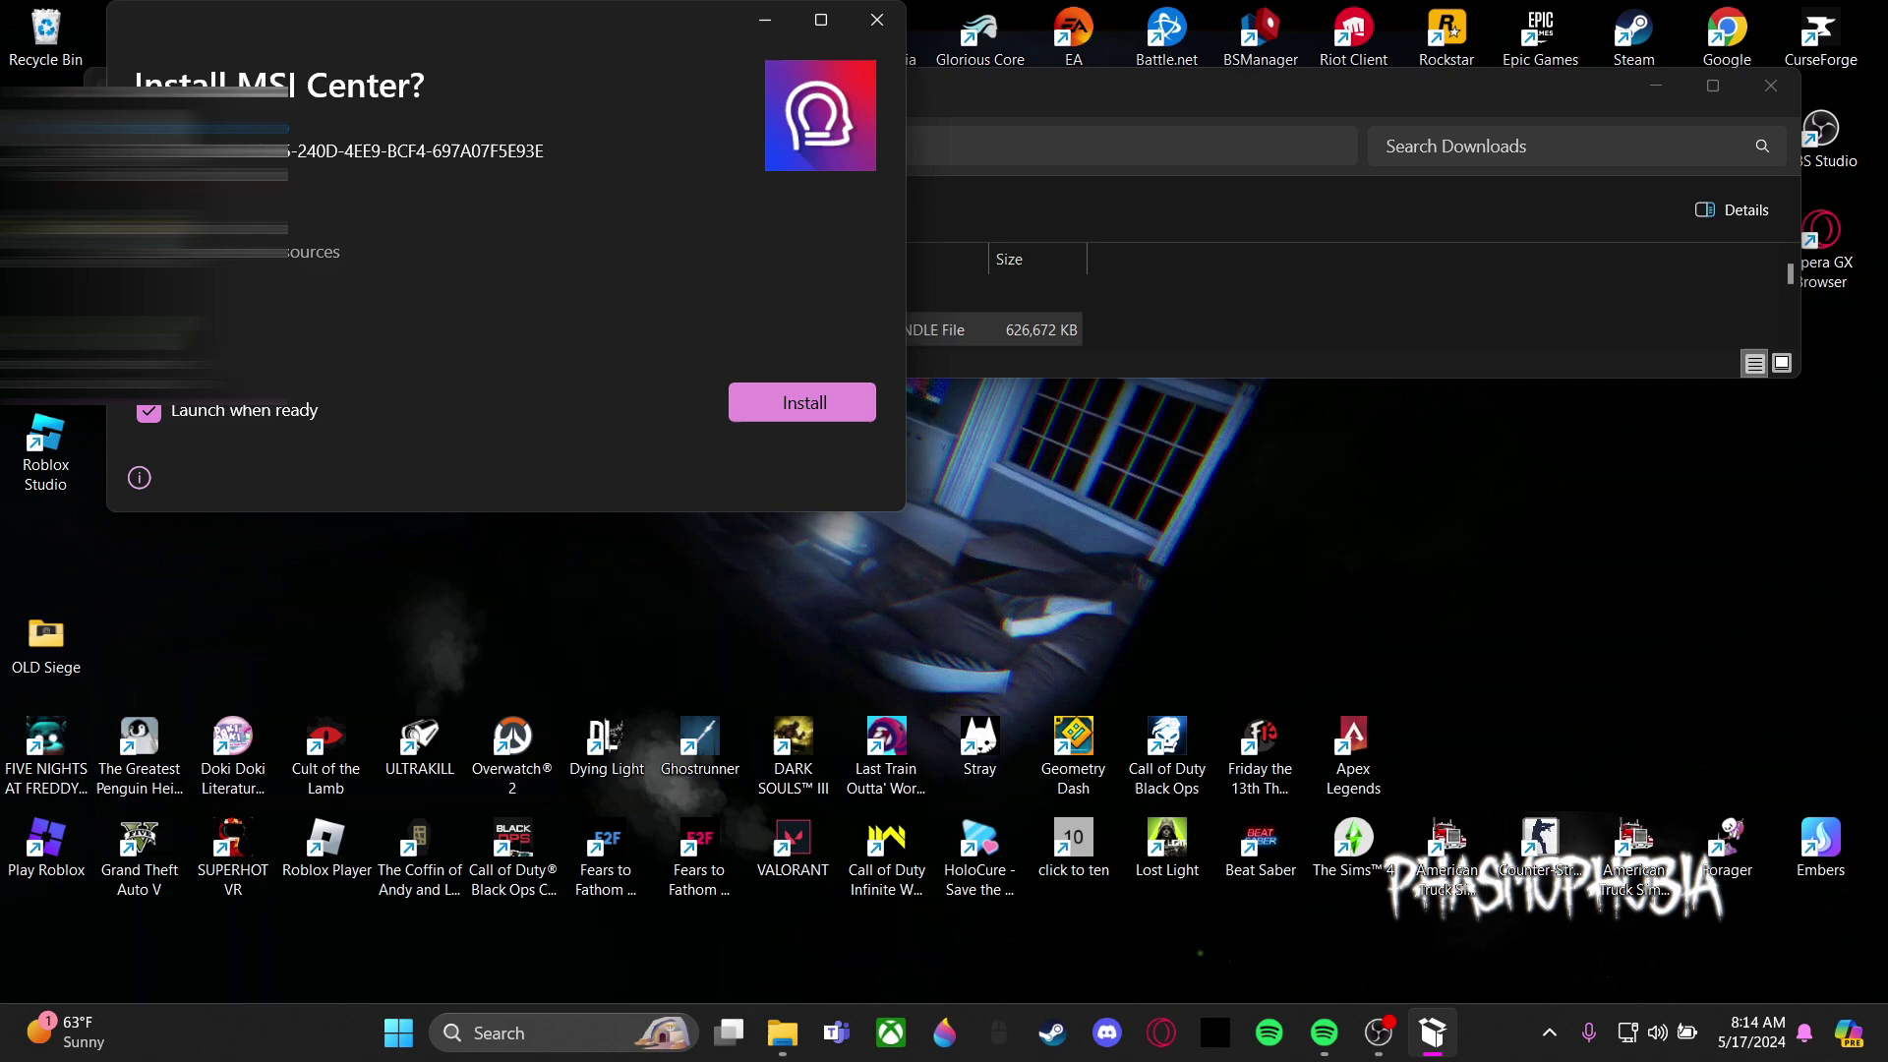
left_click(802, 402)
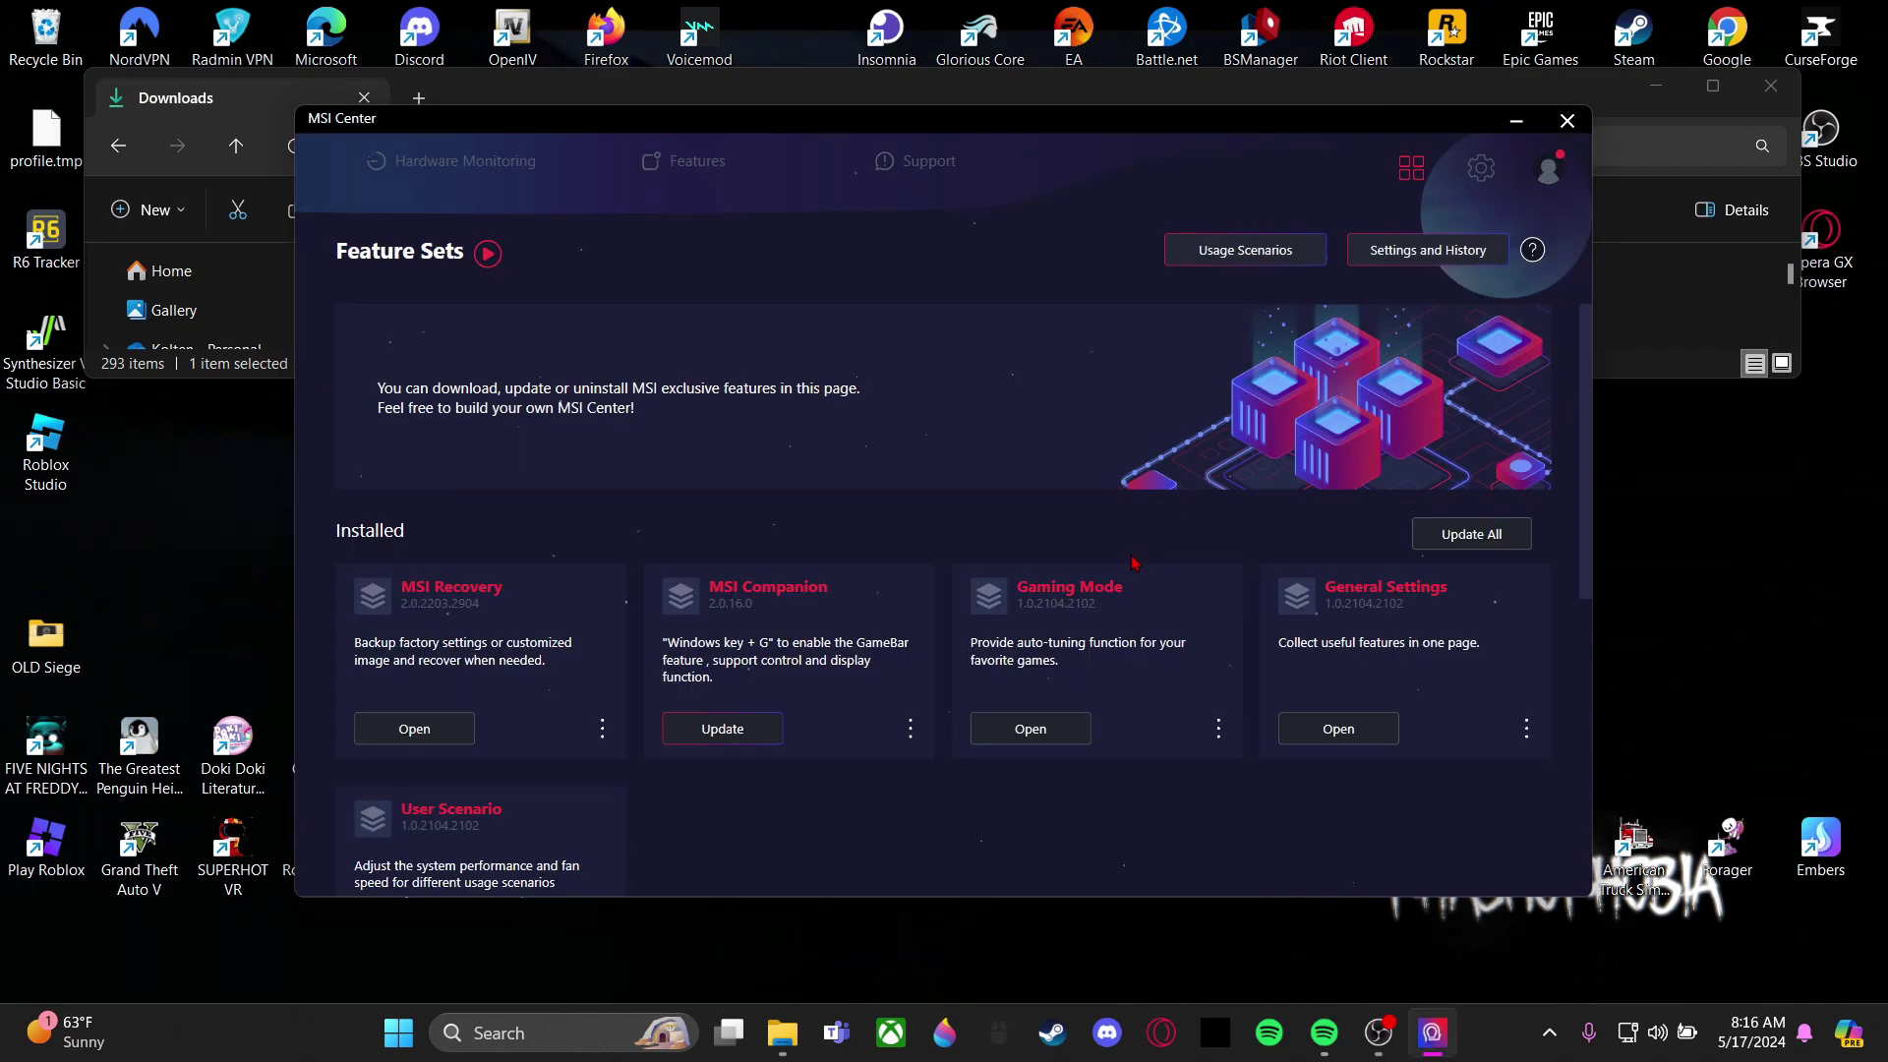
- Choose the Streaming usage scenario and continue to its recommended feature set
left_click(1203, 254)
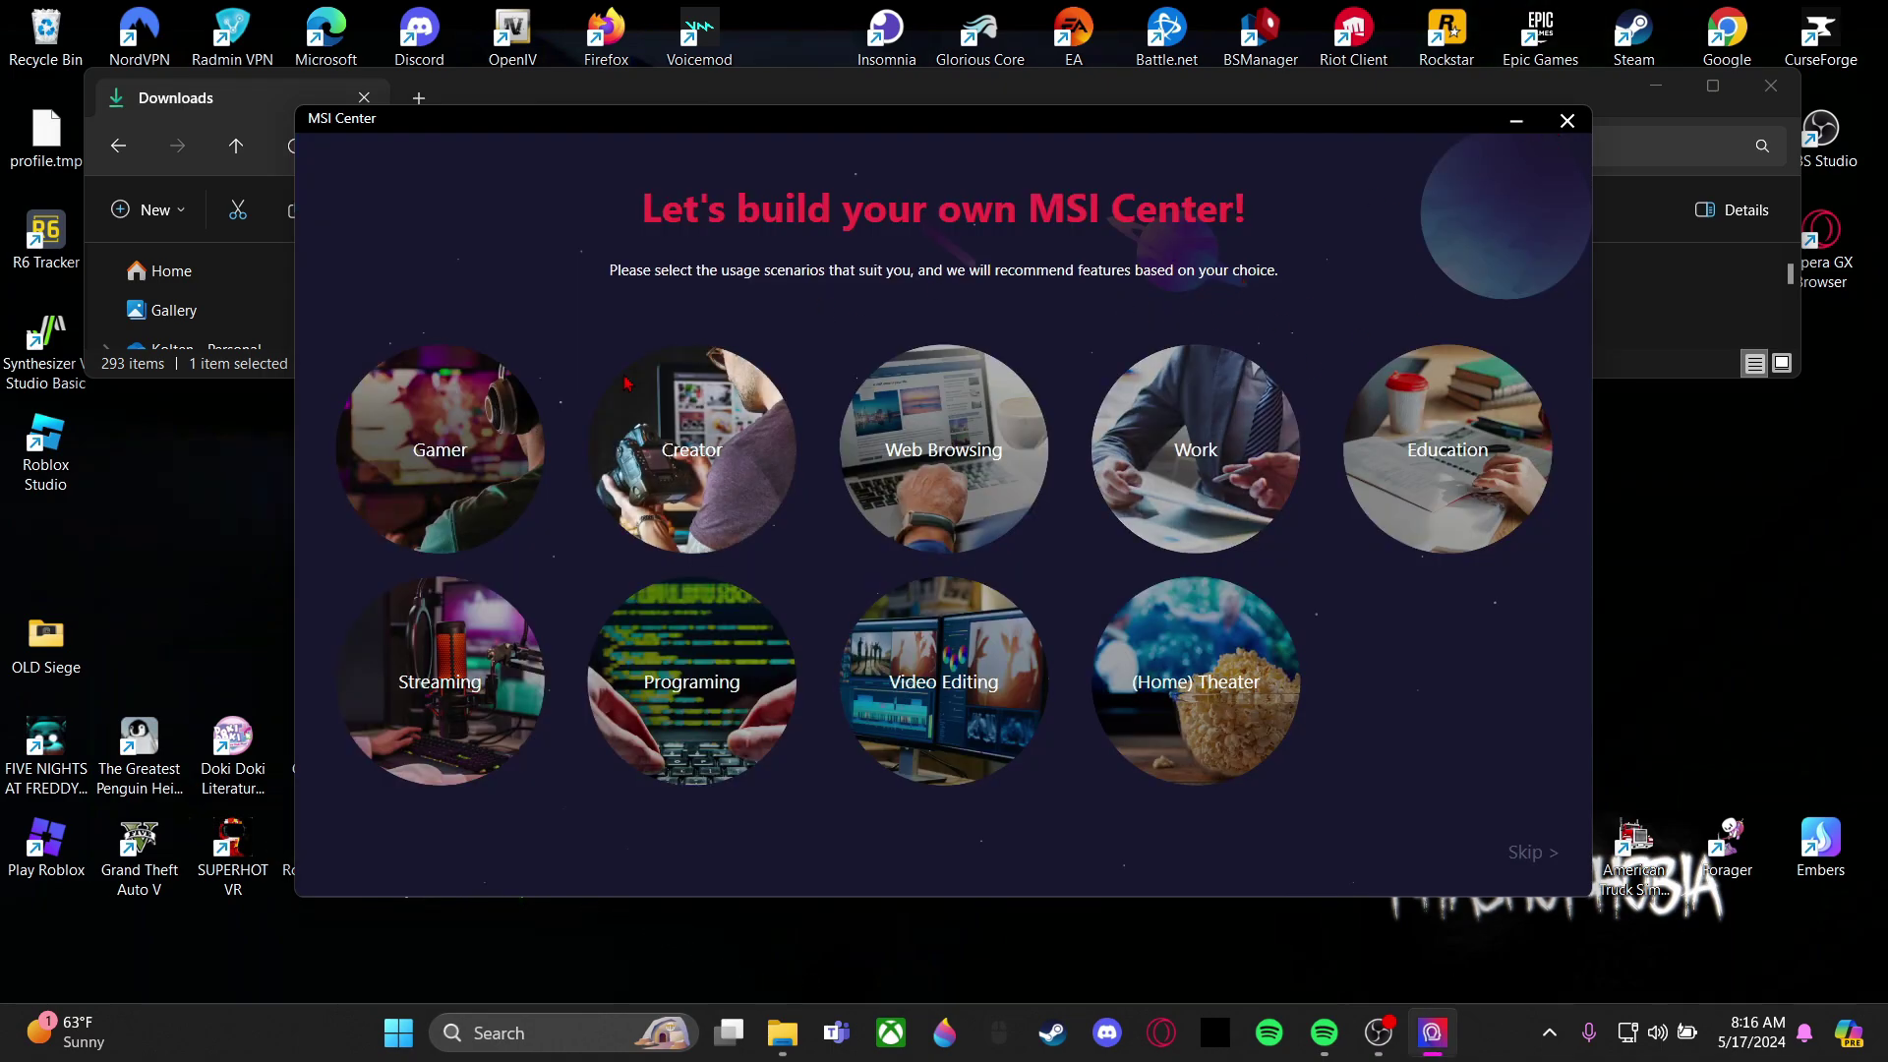
left_click(464, 682)
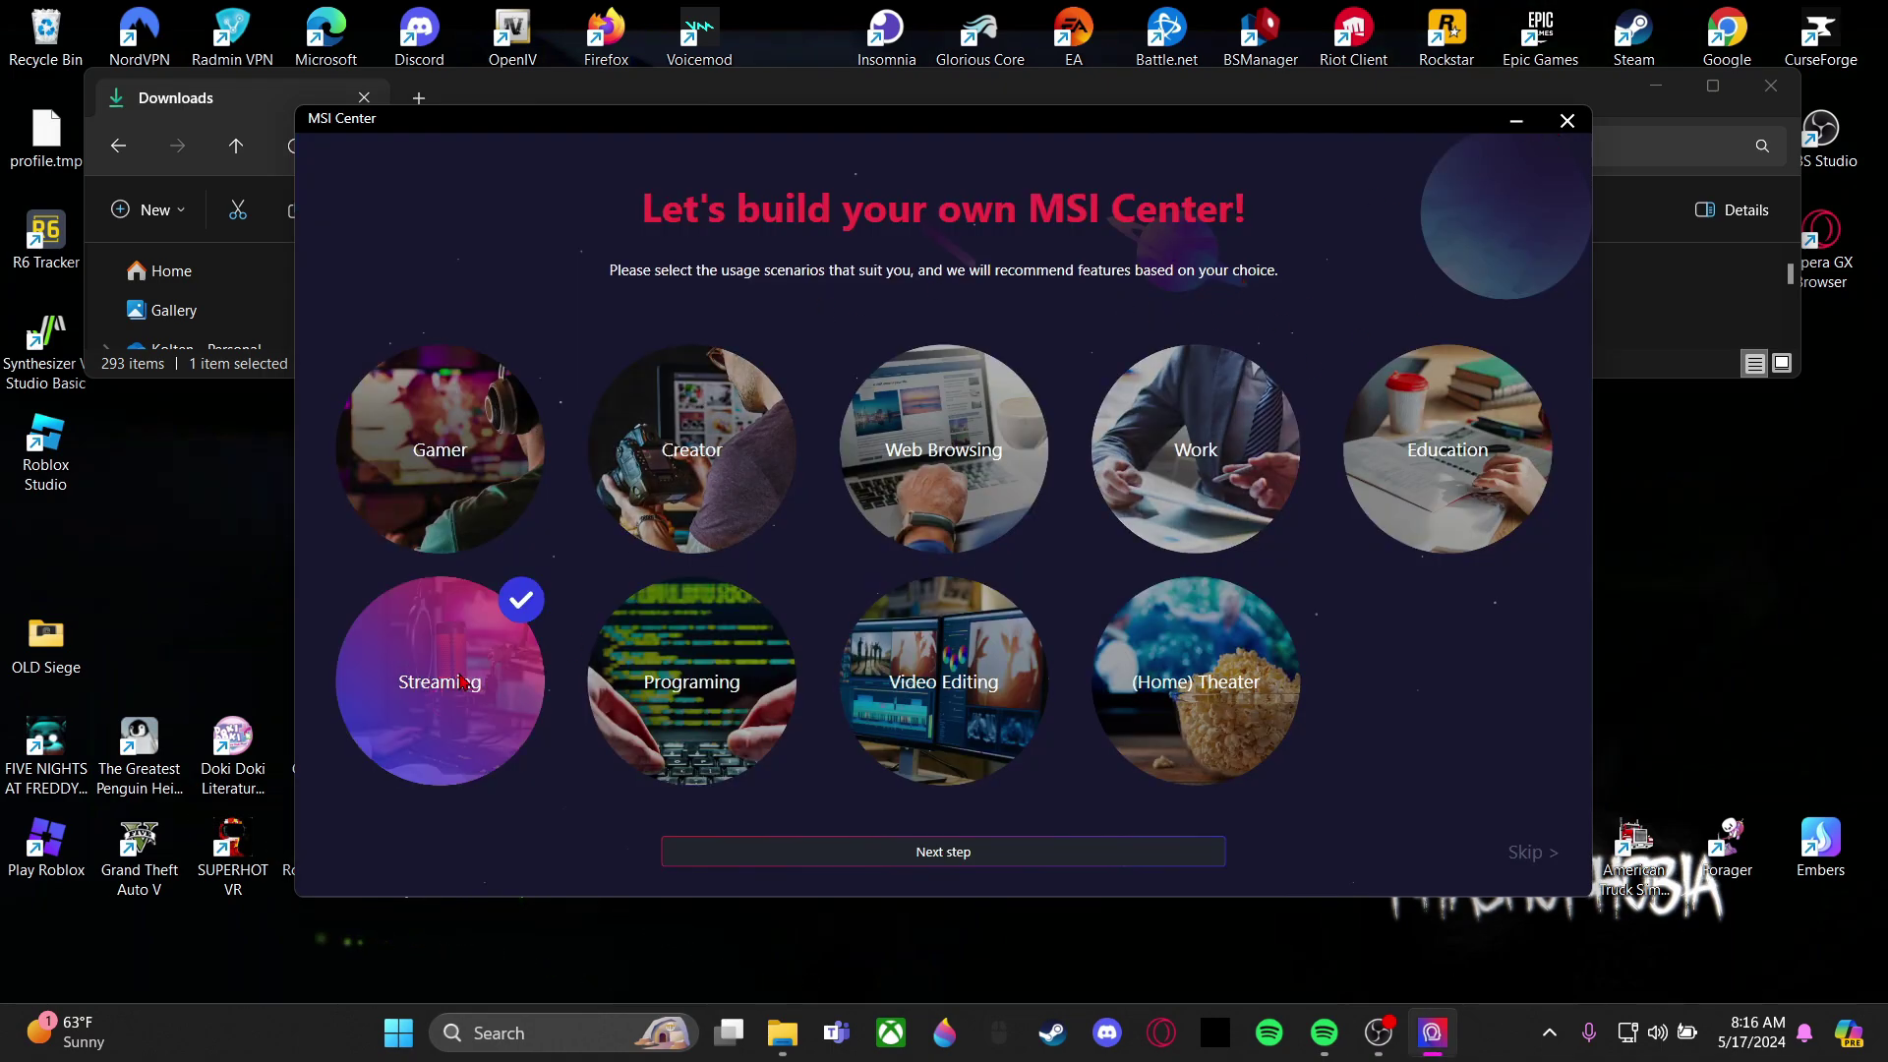
left_click(910, 853)
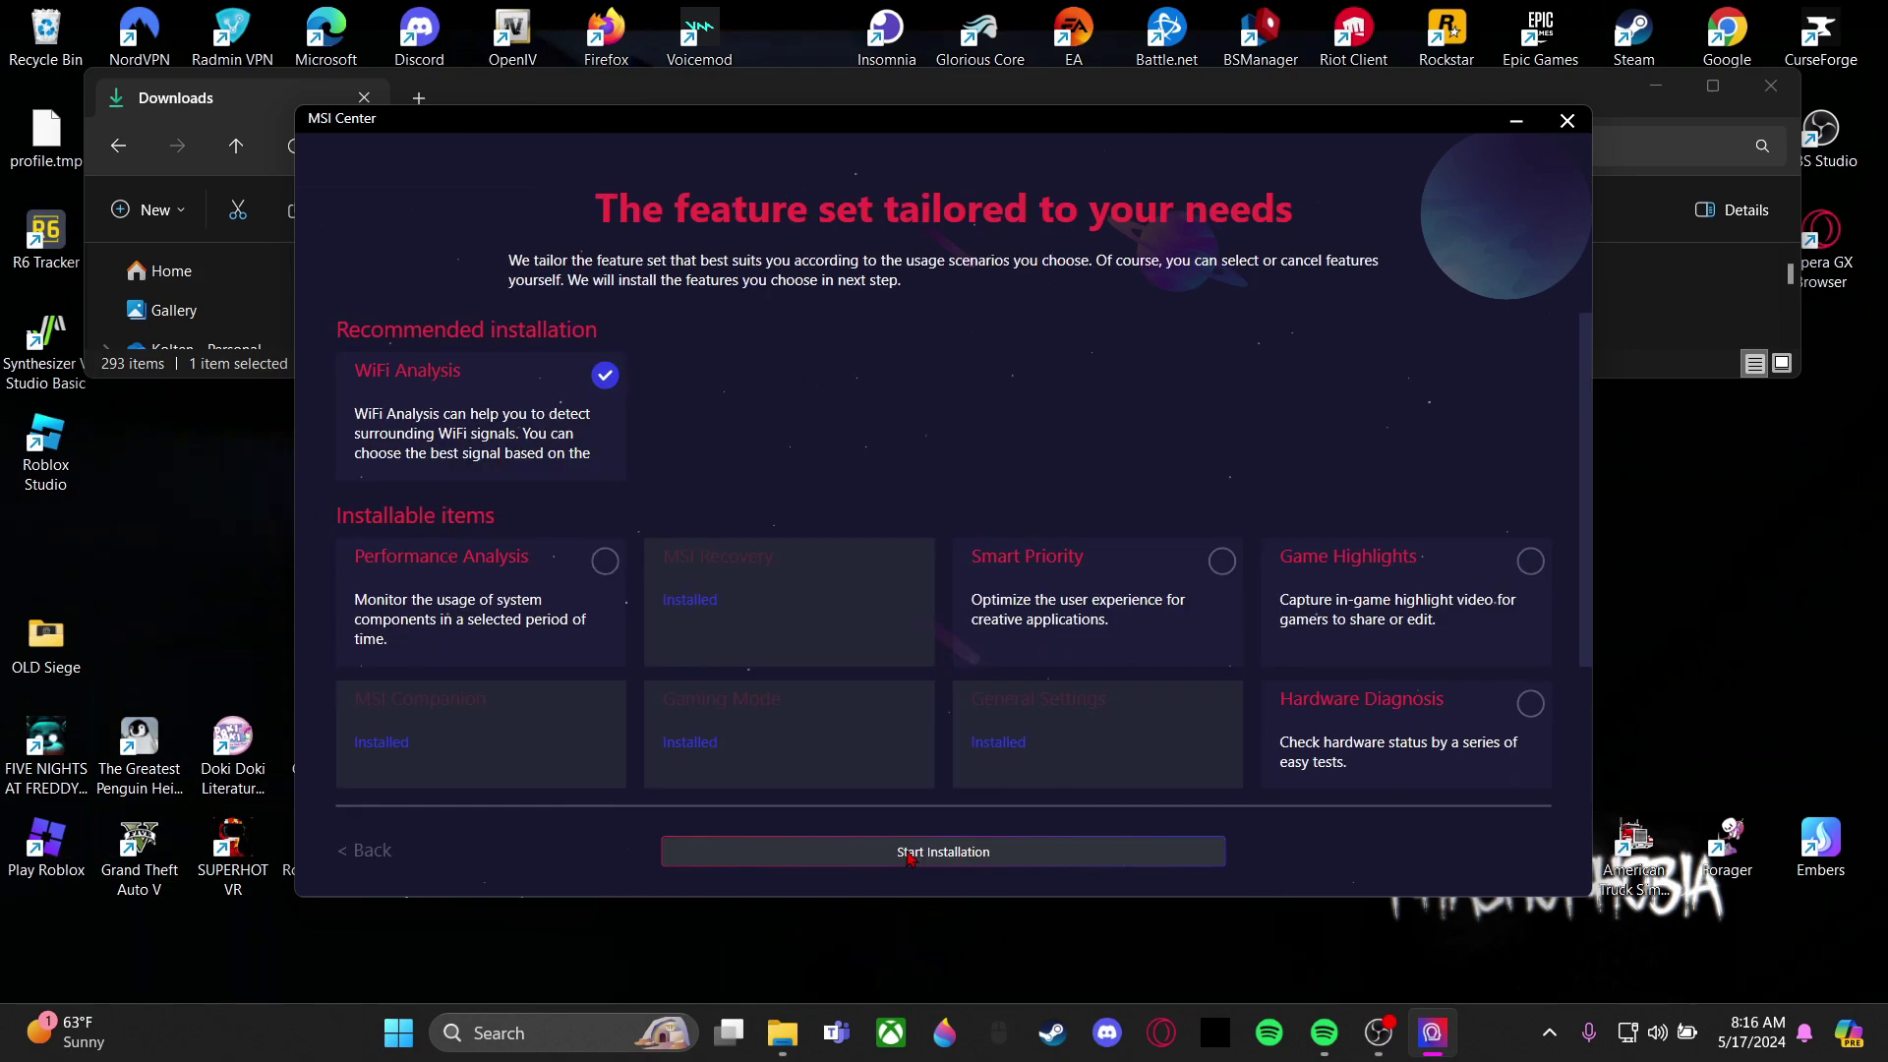
- Add Hardware Diagnosis and System Diagnosis and start installing the chosen features
scroll(816, 496, "down", 1)
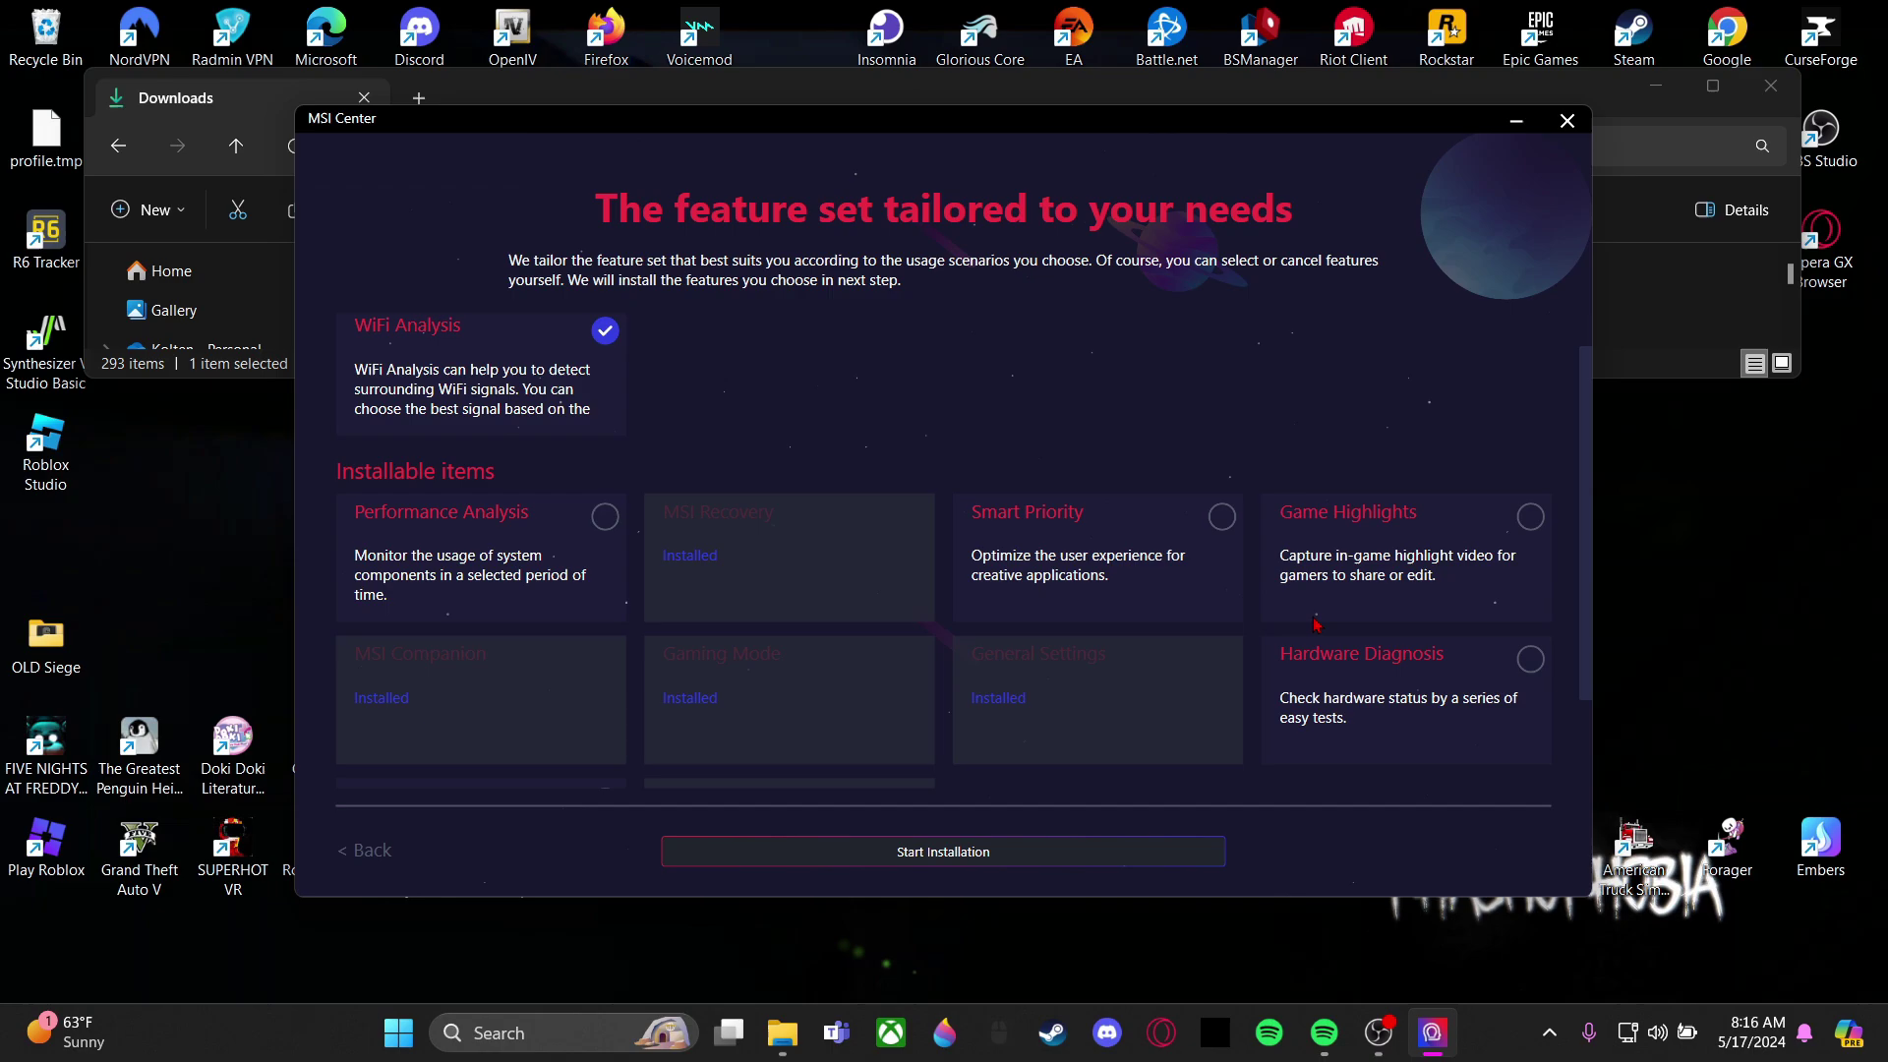
scroll(1316, 626, "down", 2)
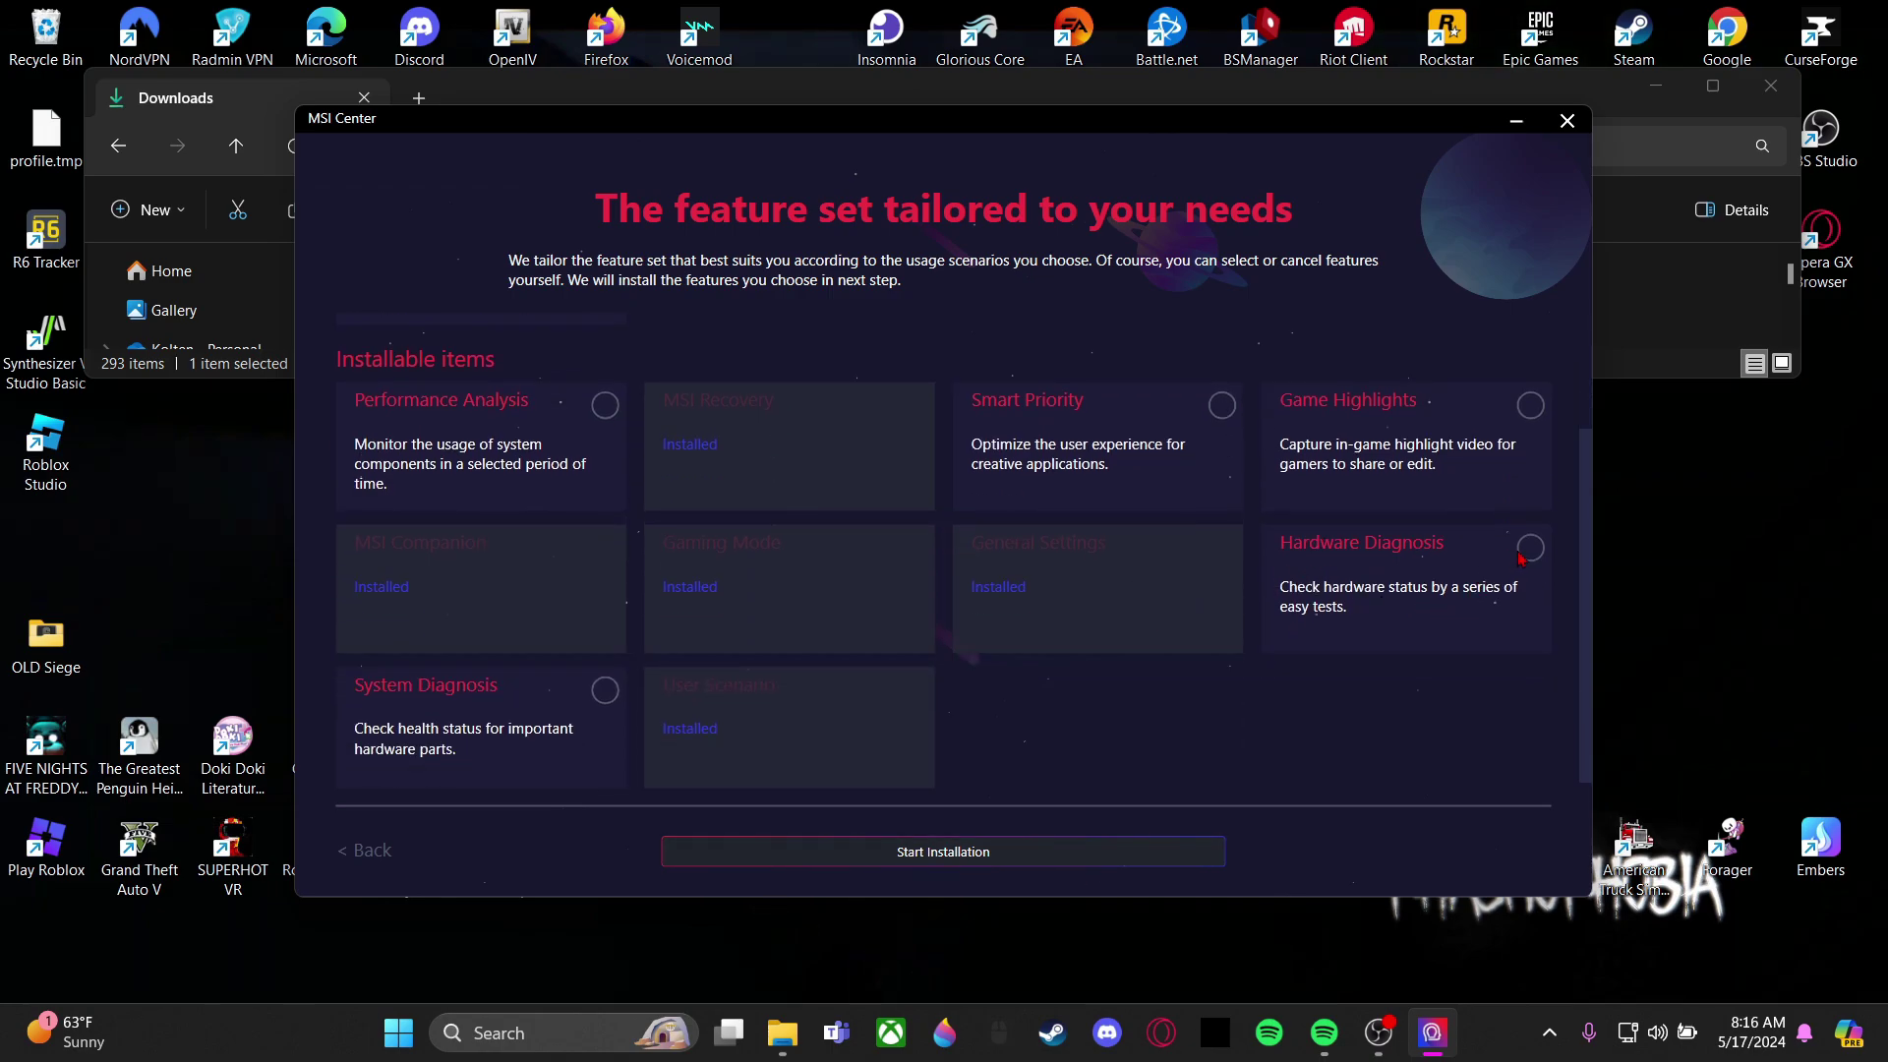
left_click(1529, 549)
scroll(1521, 558, "down", 1)
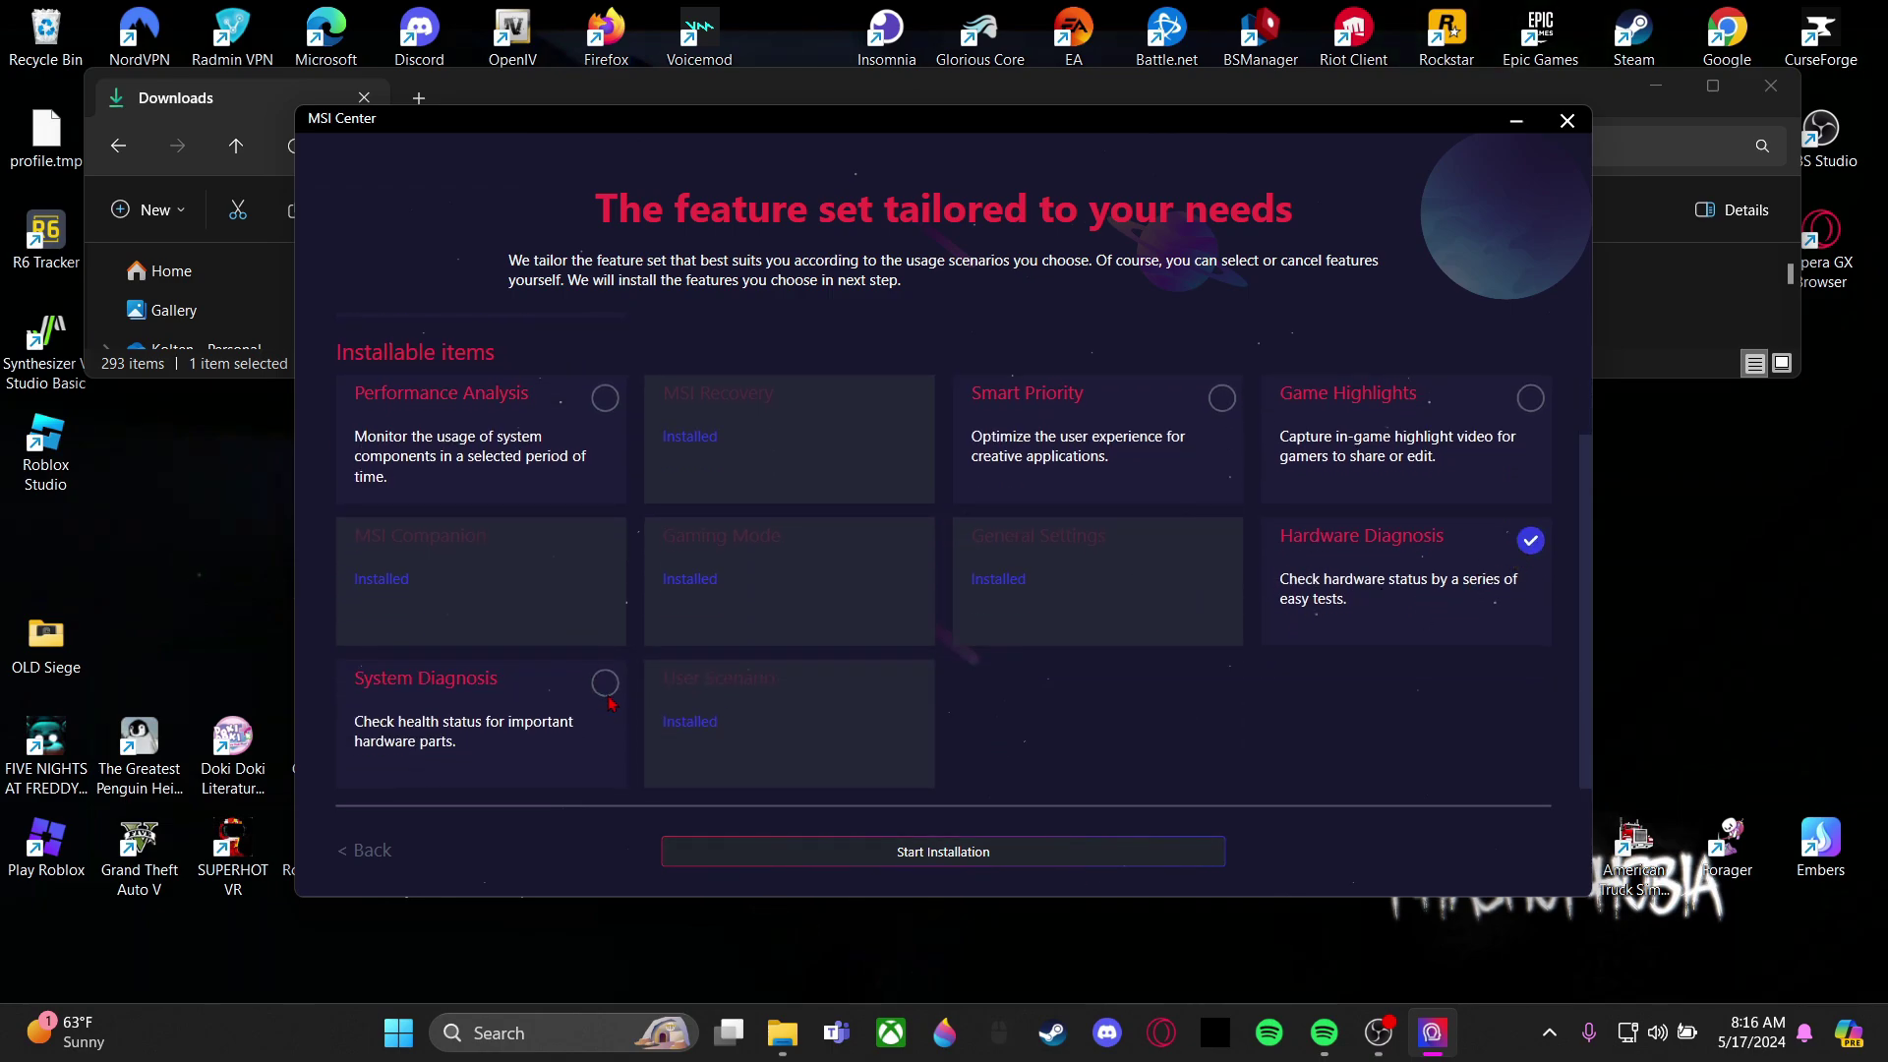
left_click(602, 681)
left_click(1105, 865)
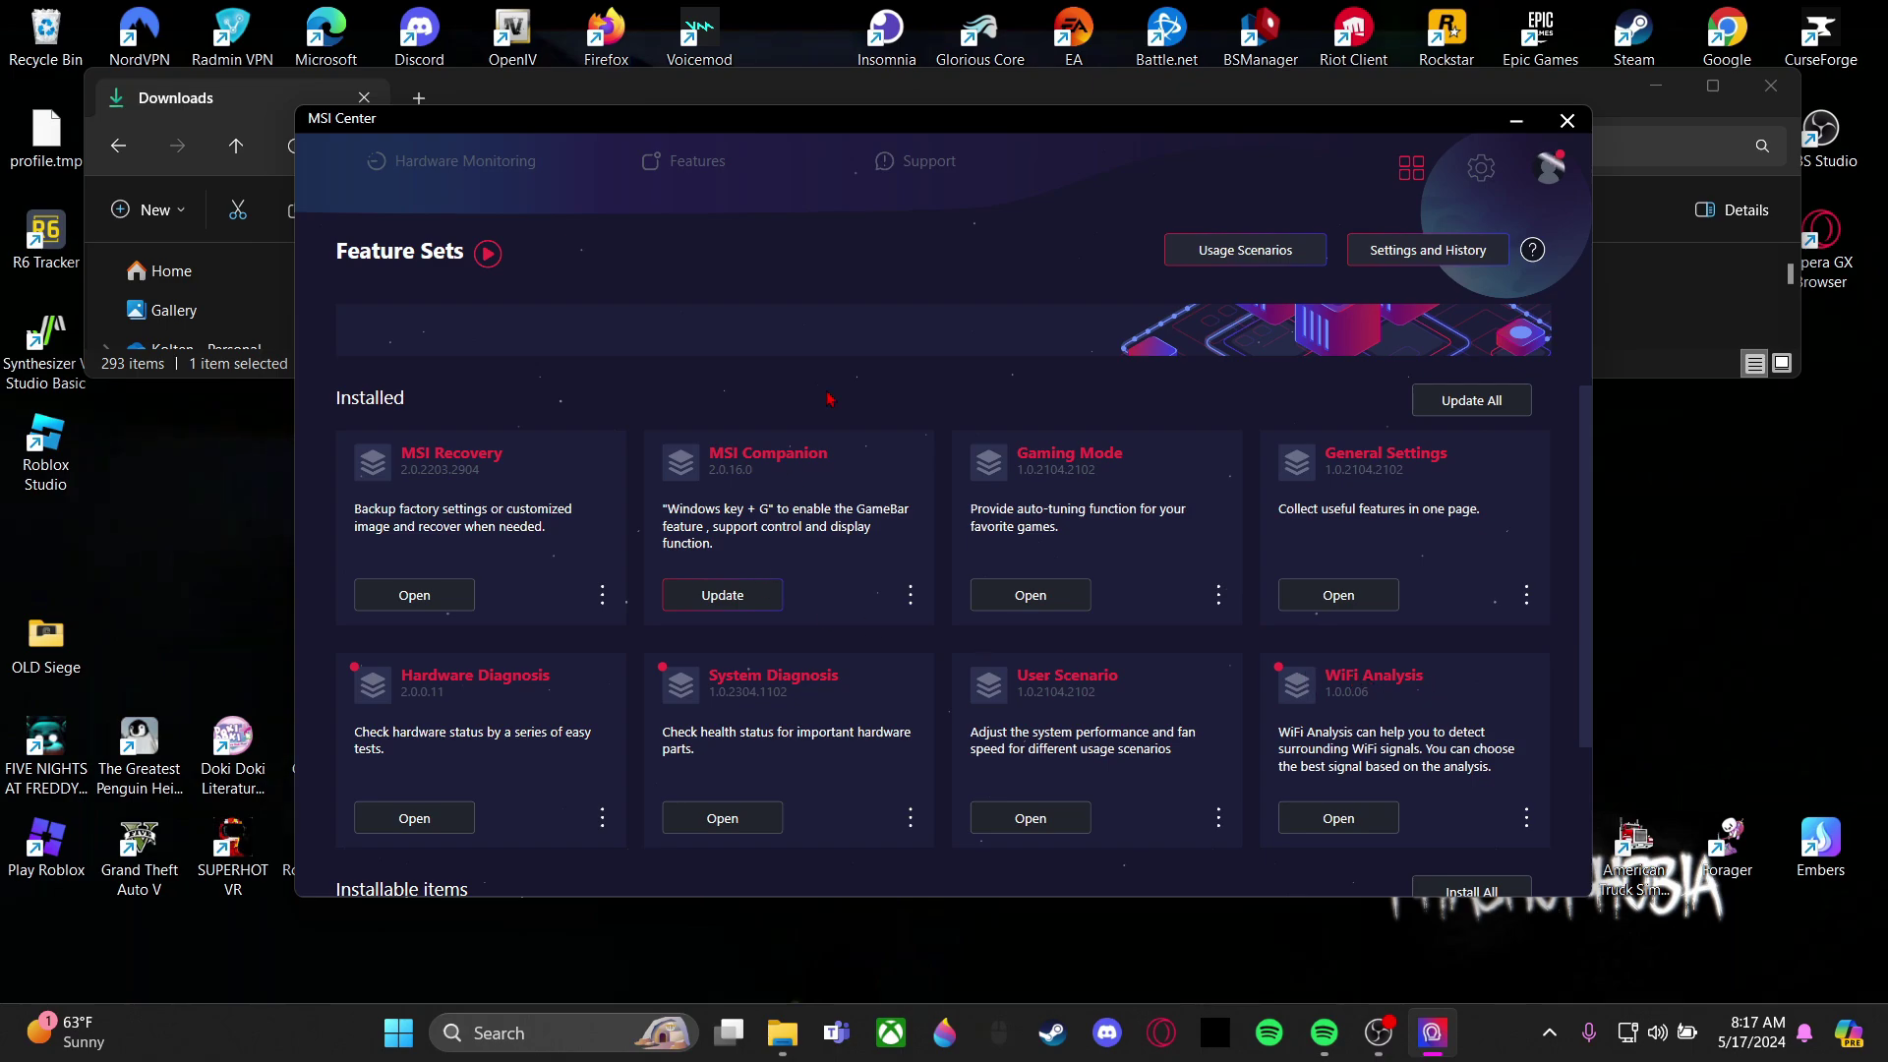
- In User Scenario, choose Extreme Performance, enable Cooler Boost and set VRAM Clock Offset to 10 MHz
left_click(731, 177)
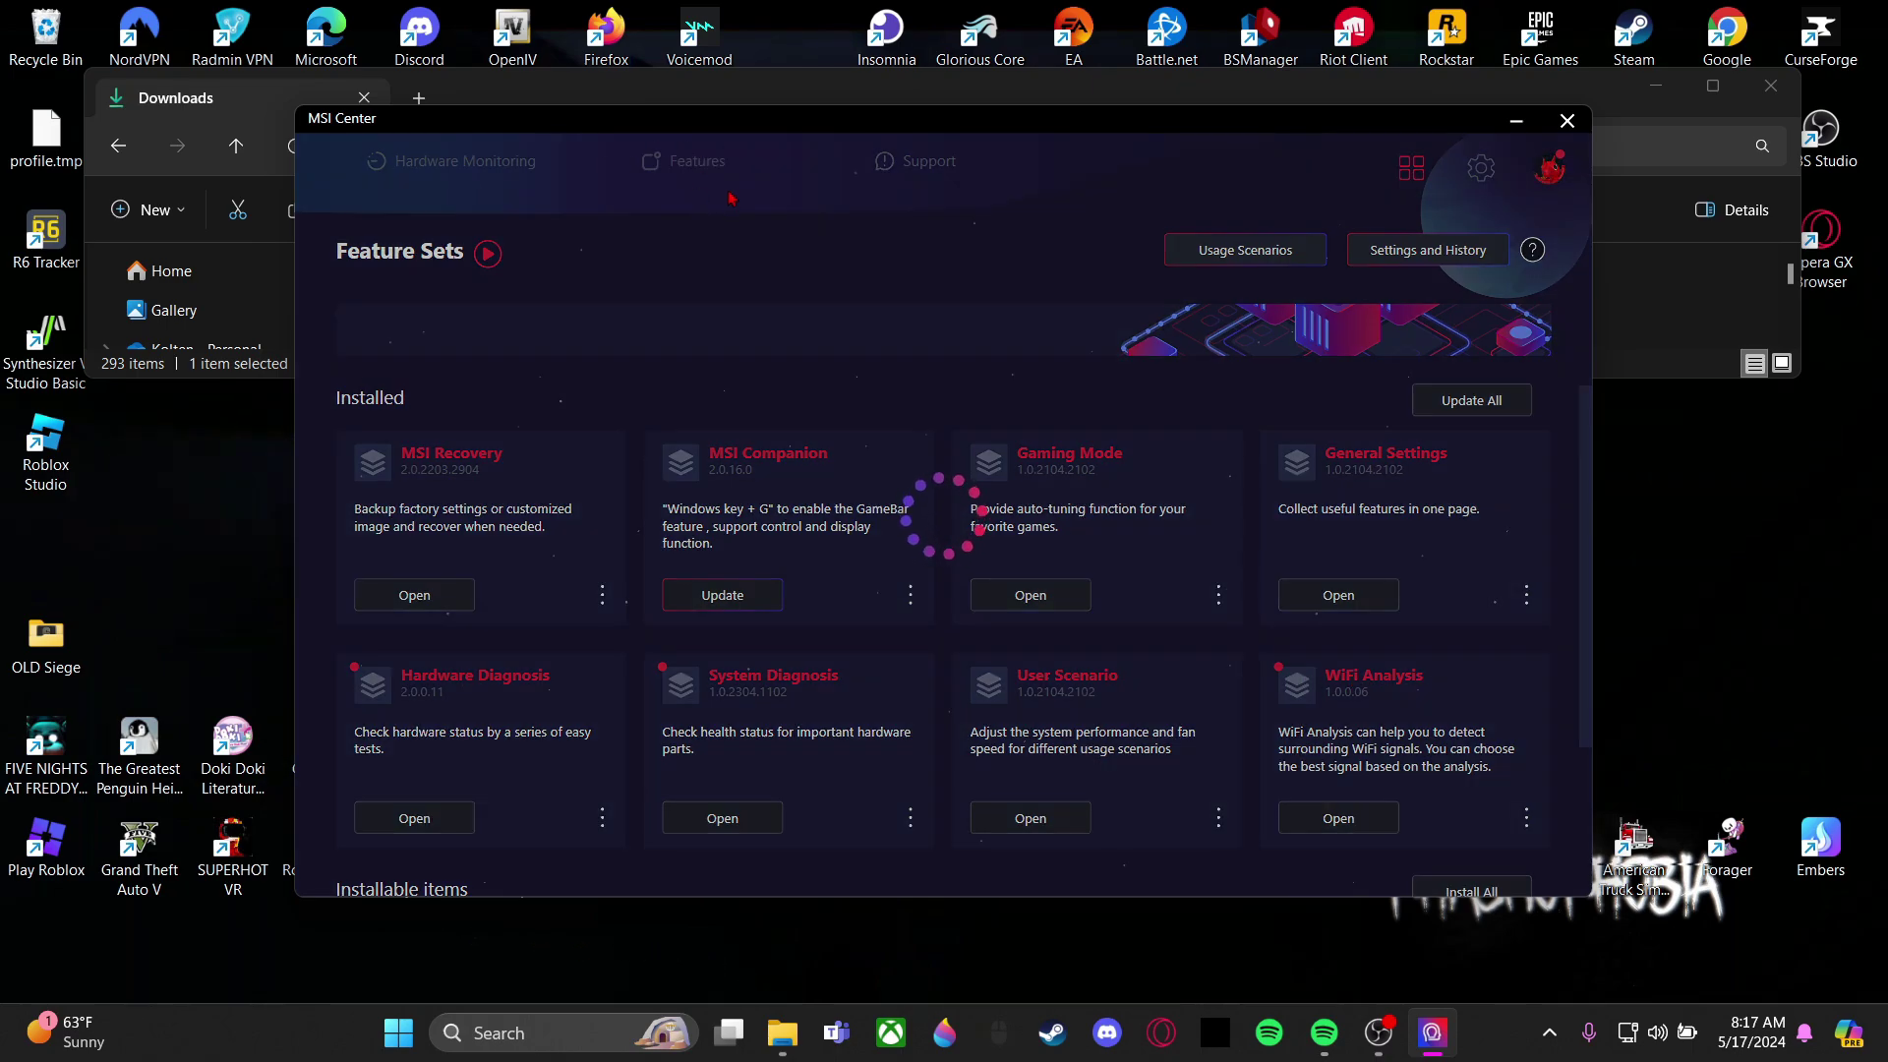
left_click(694, 248)
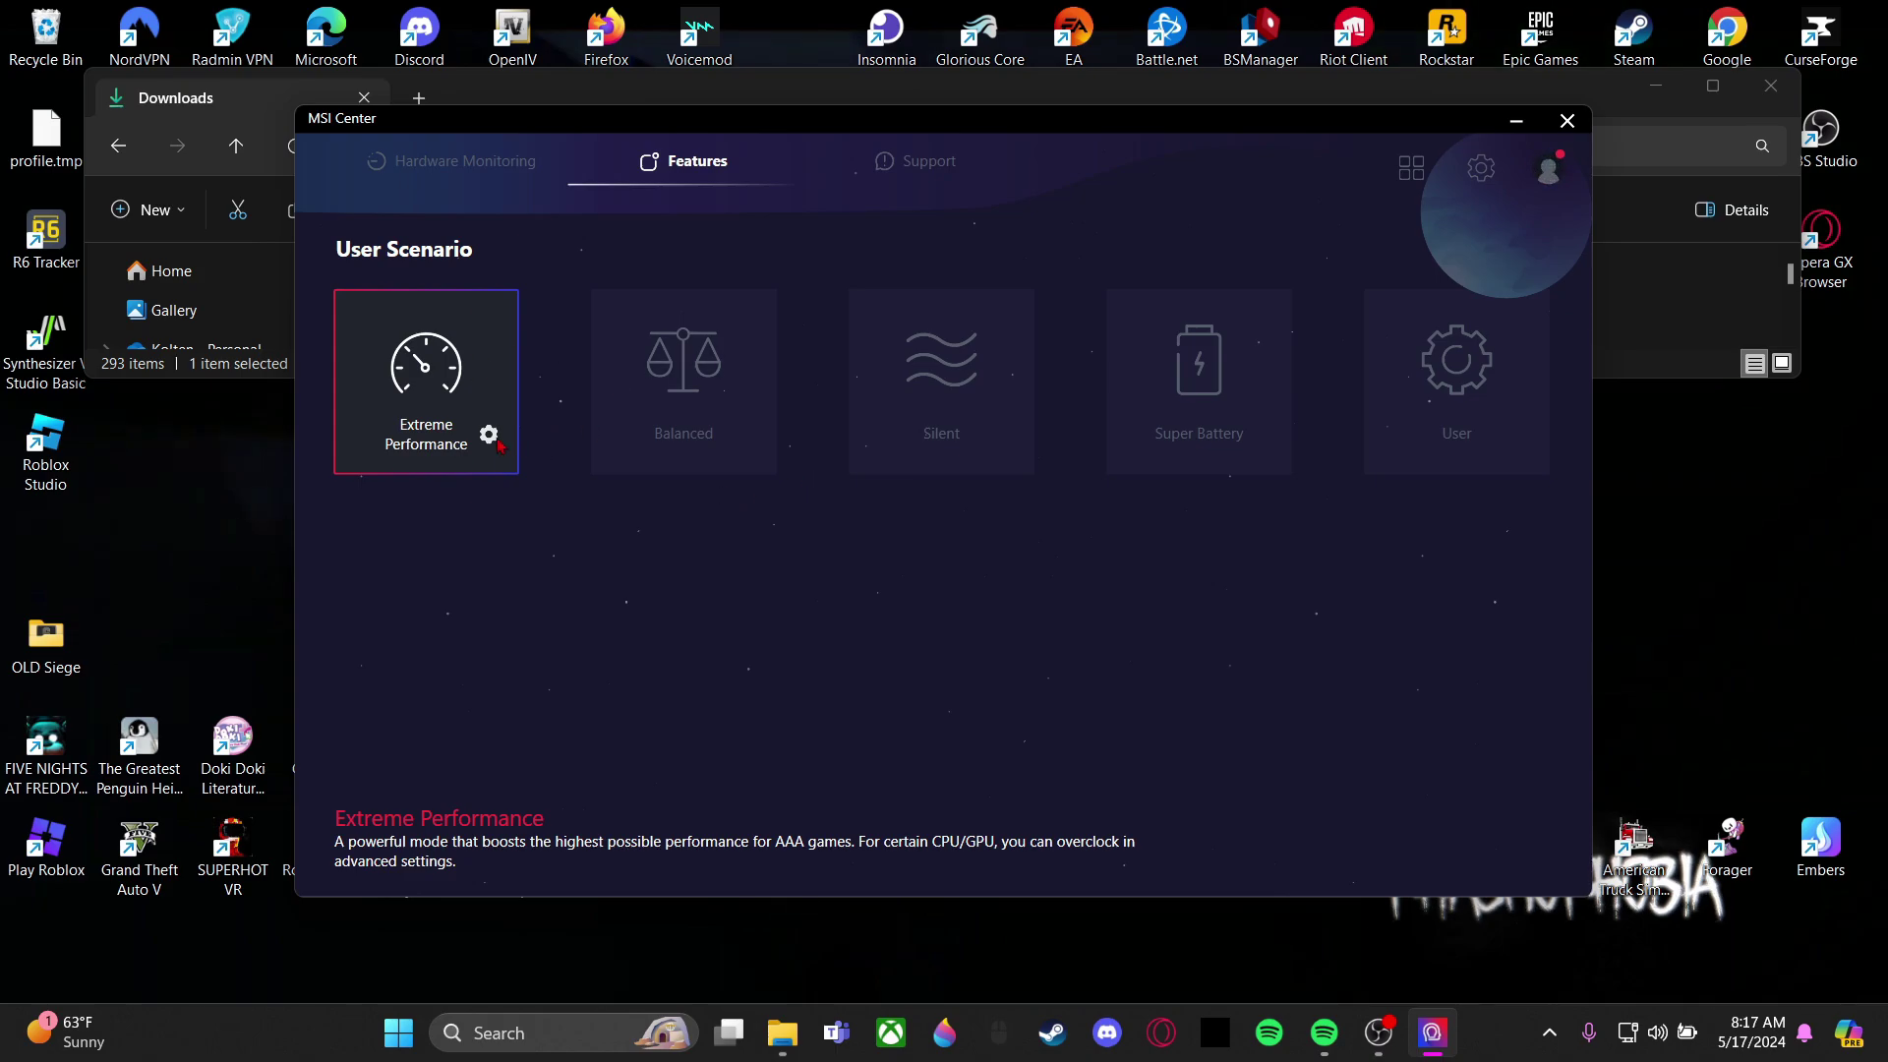
left_click(491, 438)
left_click(917, 711)
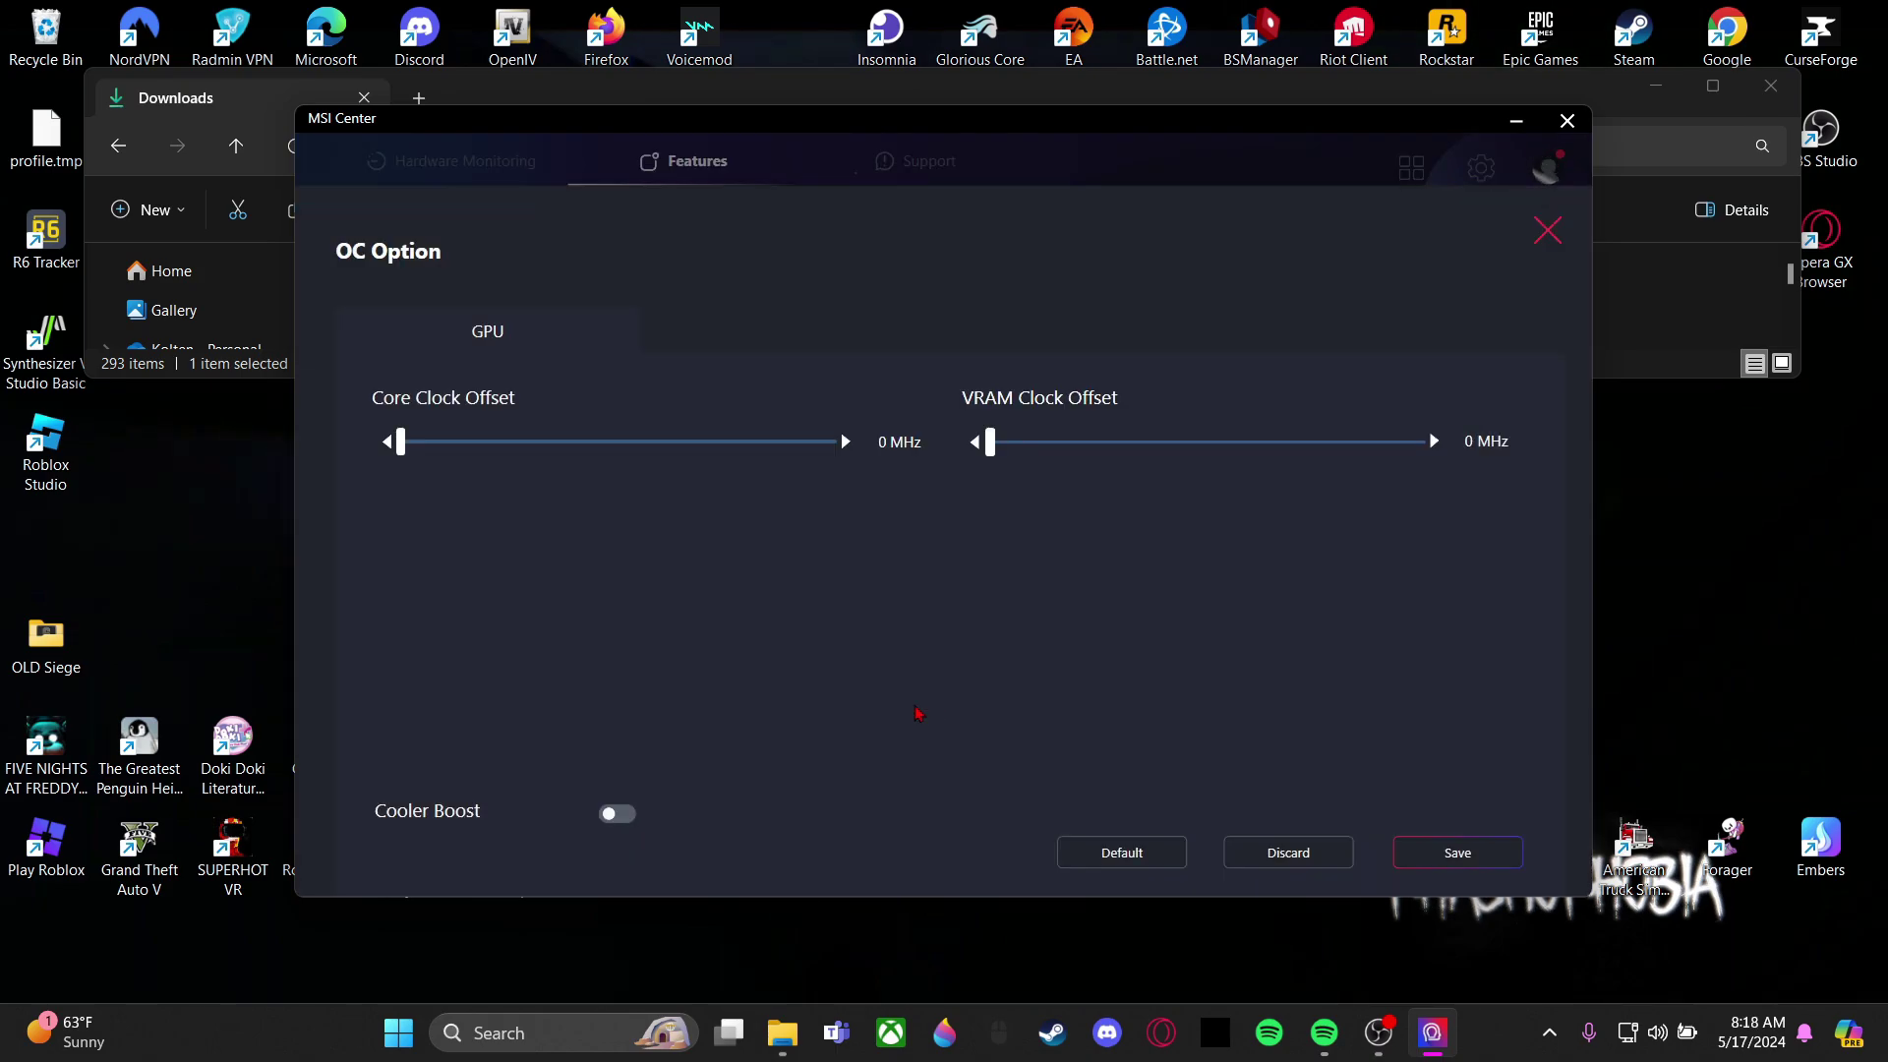
left_click(619, 816)
left_click_drag(990, 442, 999, 442)
key("Escape")
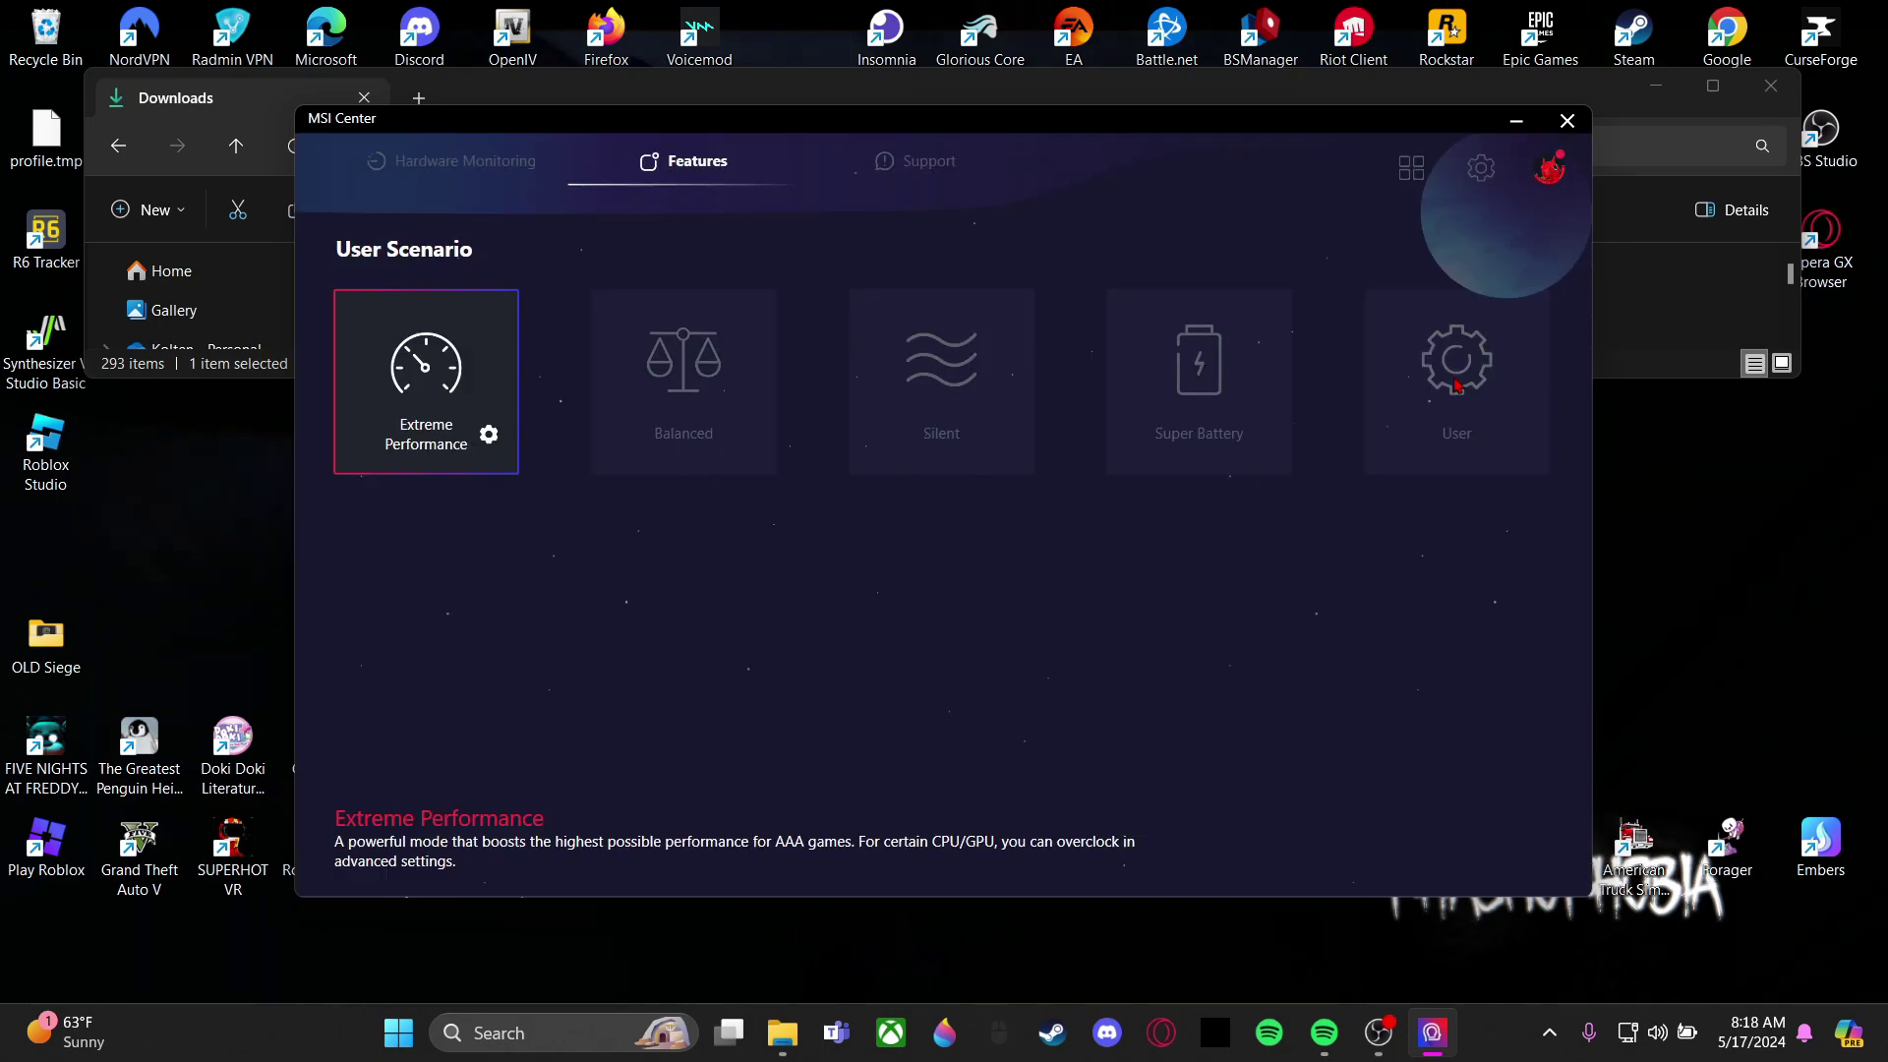
- Switch to User mode with Advanced fan speed, raise the lowest CPU curve point, save, and minimise
left_click(1459, 388)
left_click(1489, 593)
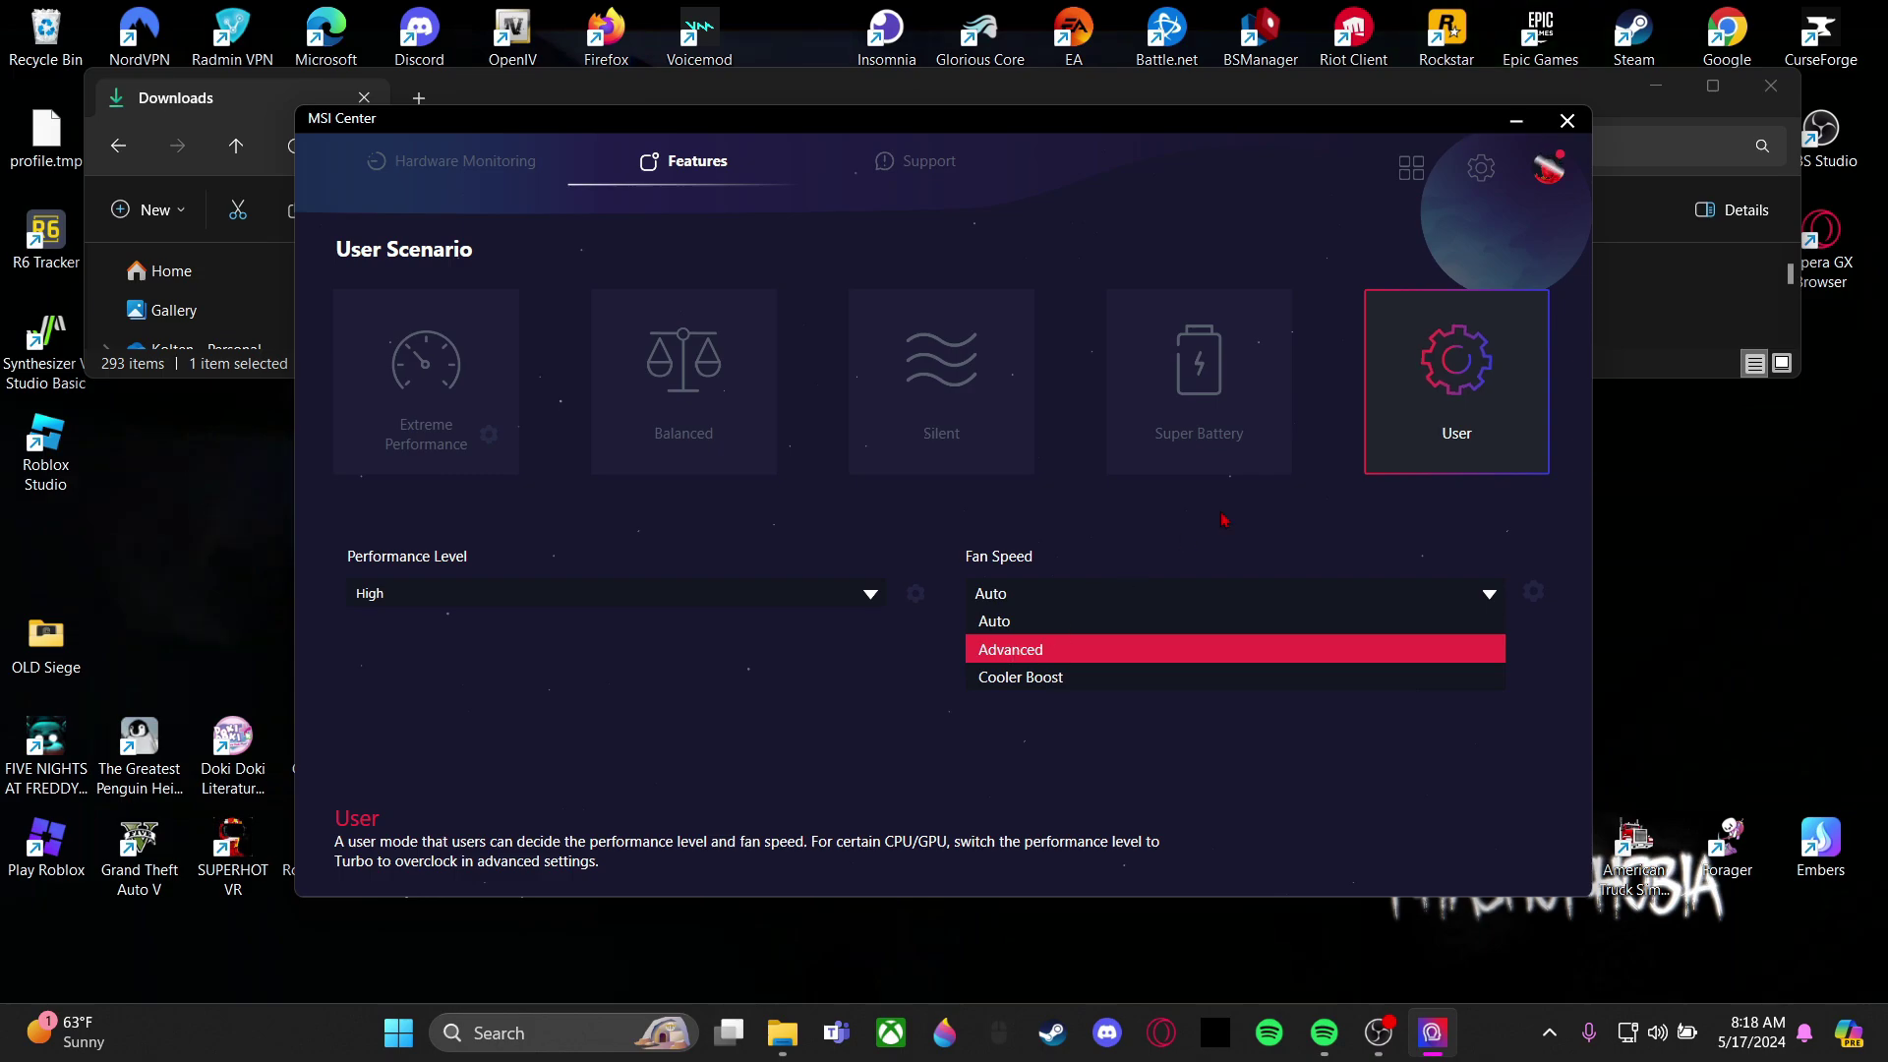
left_click(1018, 646)
left_click(1533, 591)
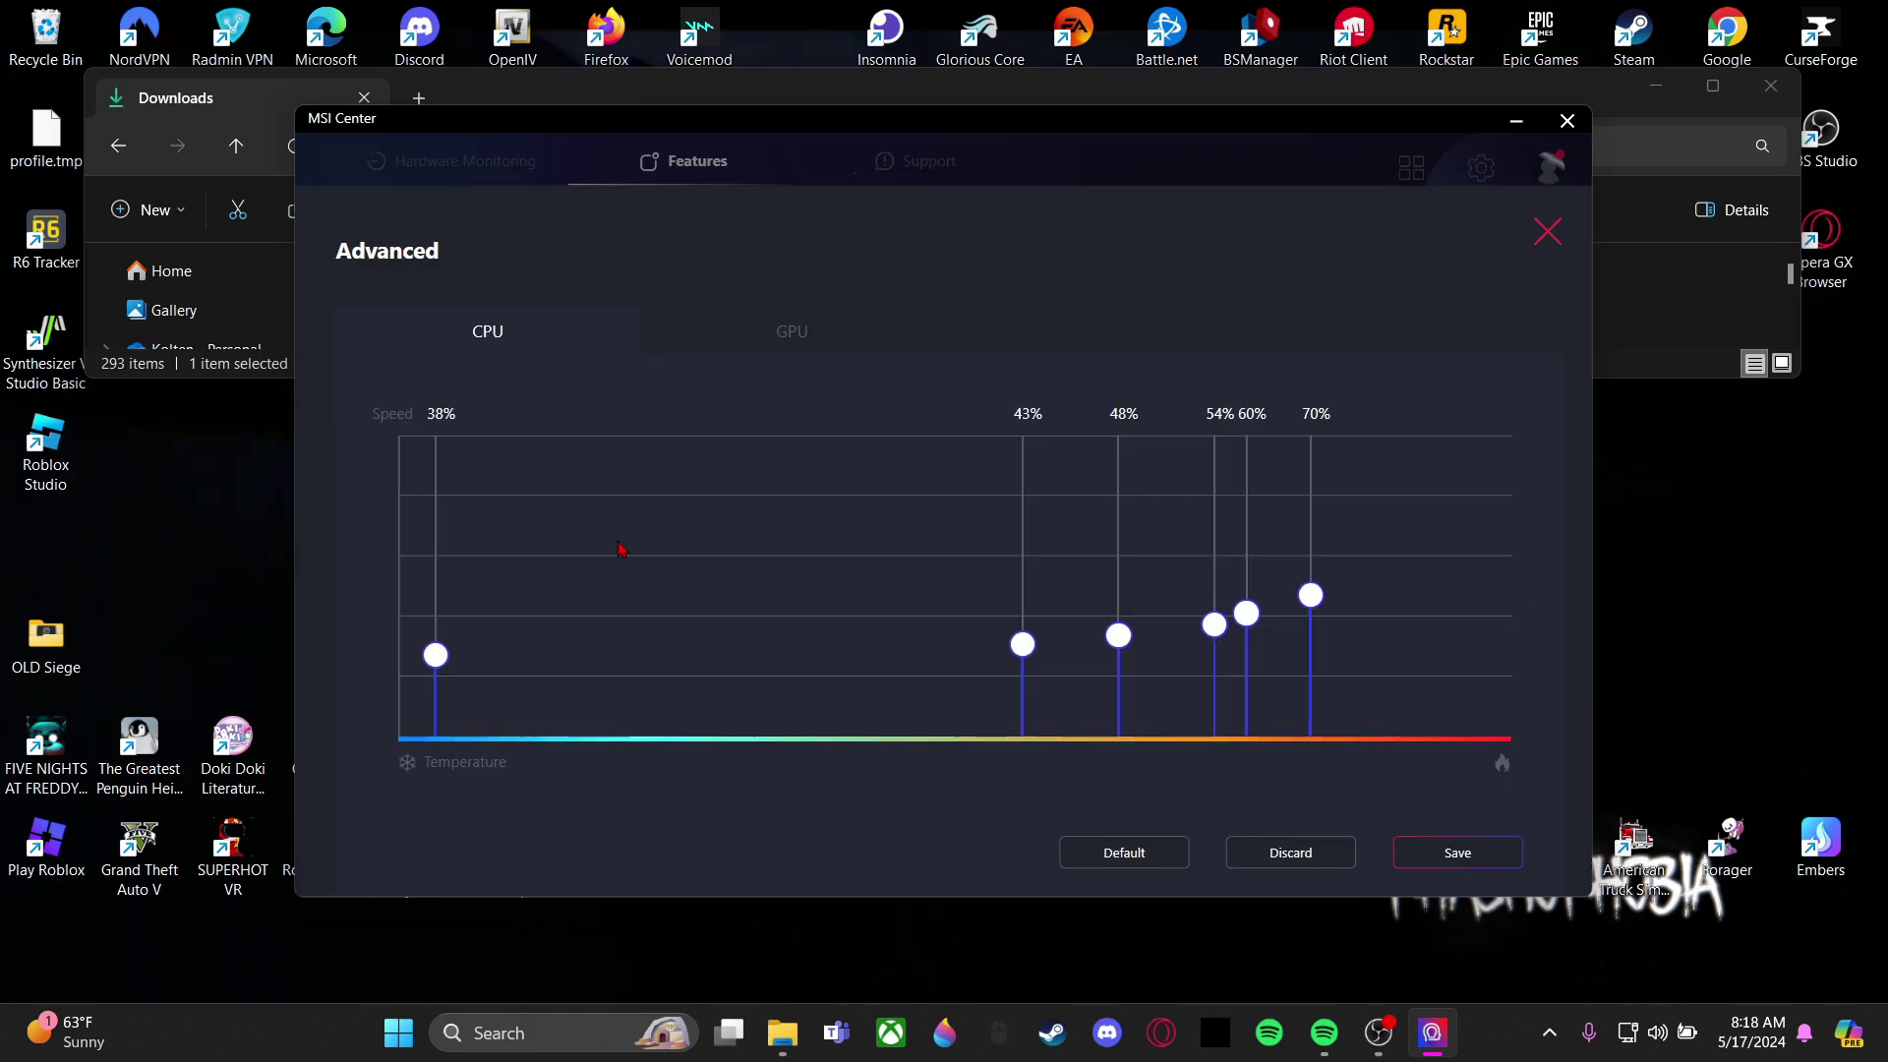
left_click_drag(433, 655, 439, 656)
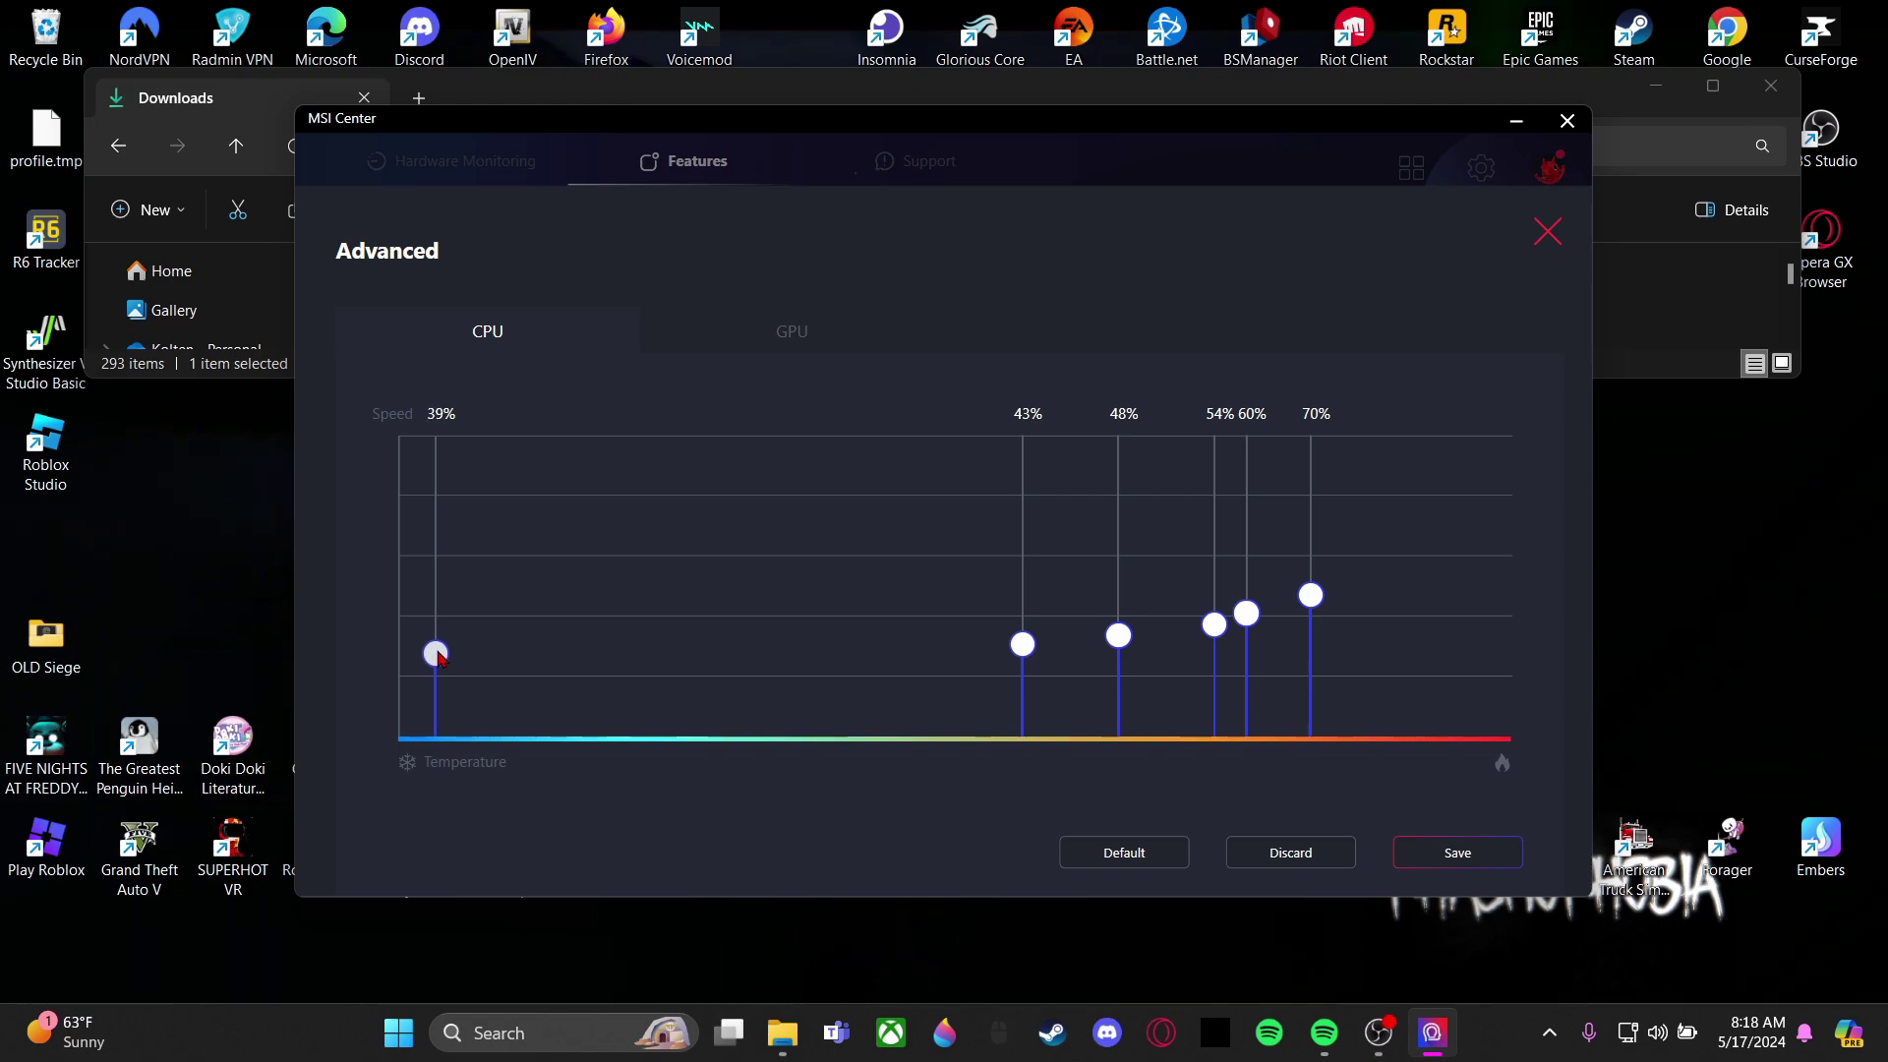
left_click(1513, 851)
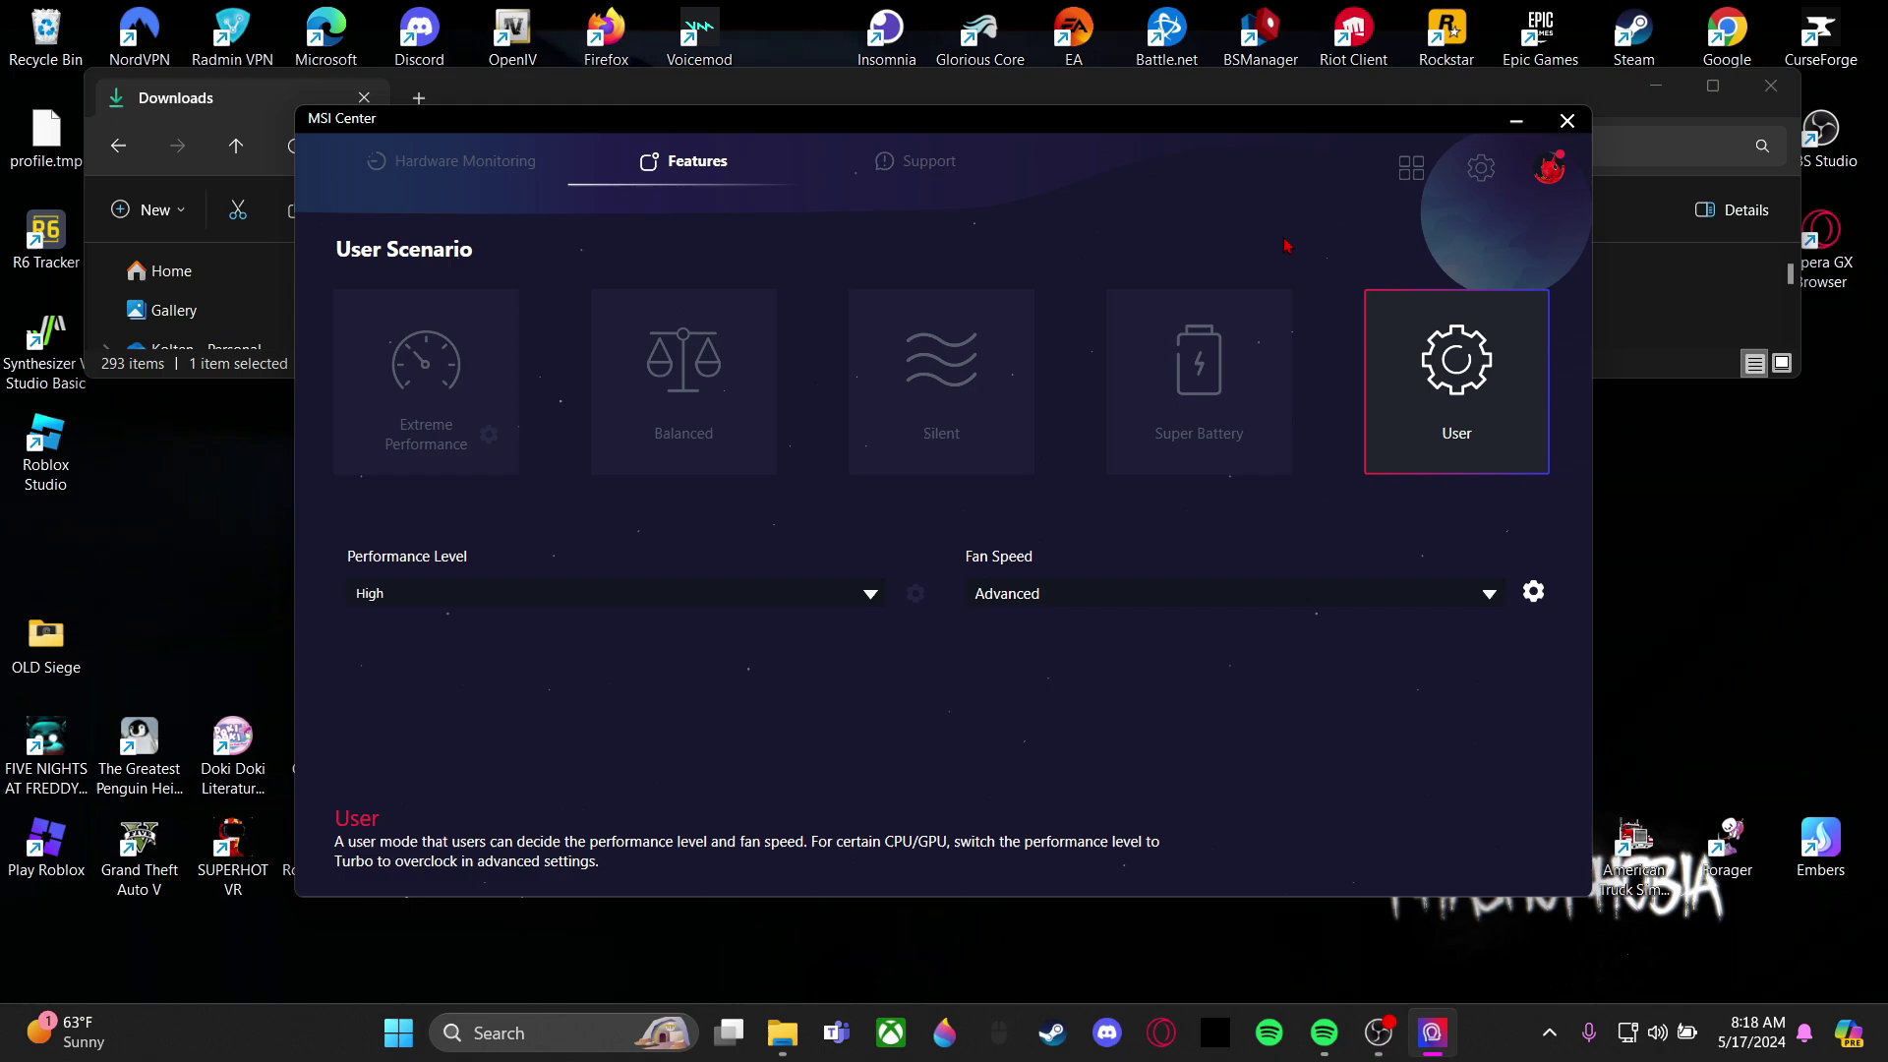
left_click(1517, 120)
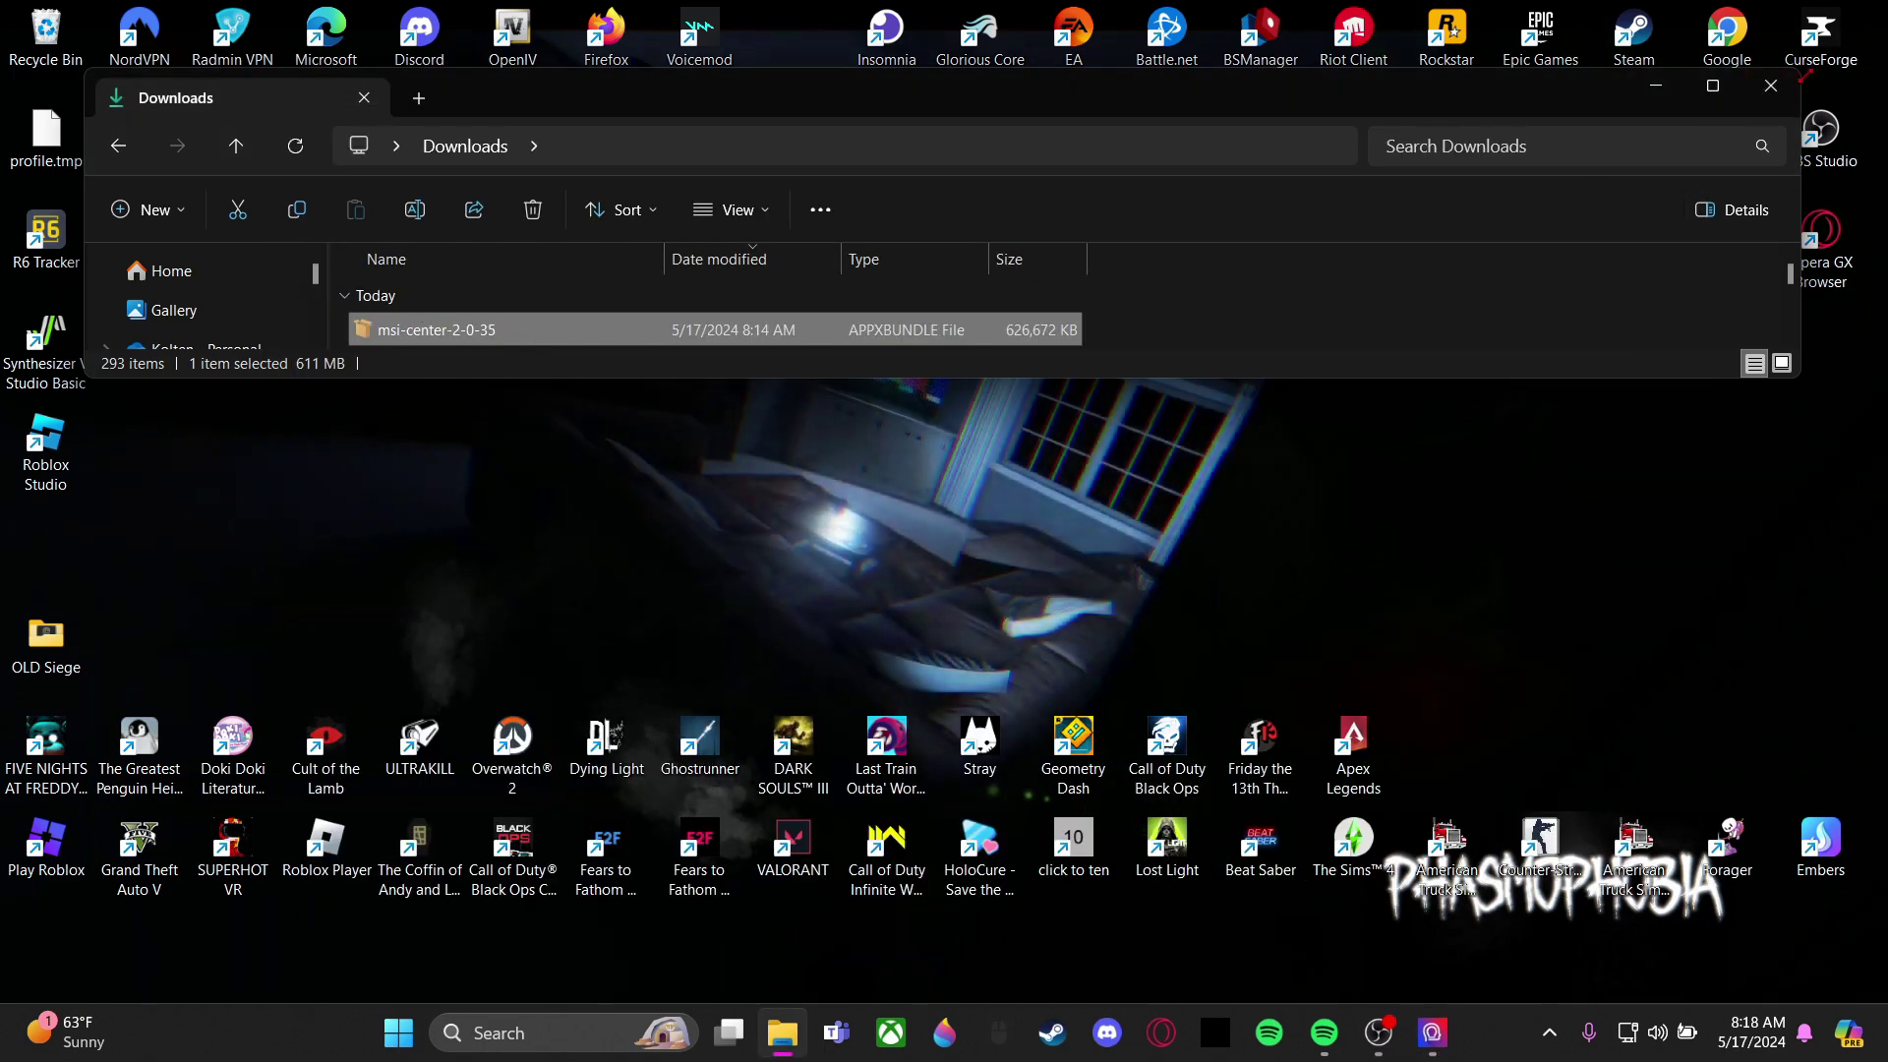